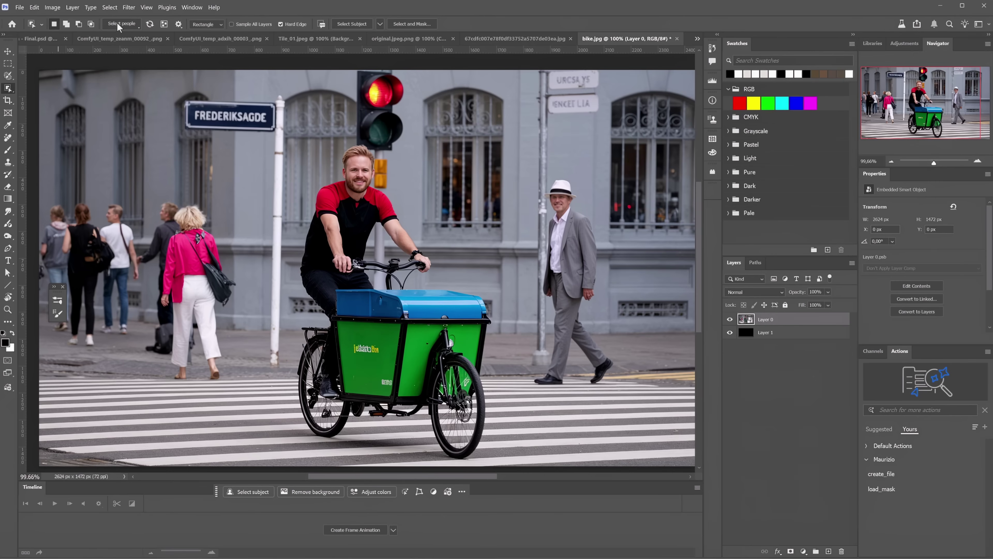
Step: Run Select Subject on the street photo in Layer 0 and turn the resulting selection into a layer mask
click(380, 25)
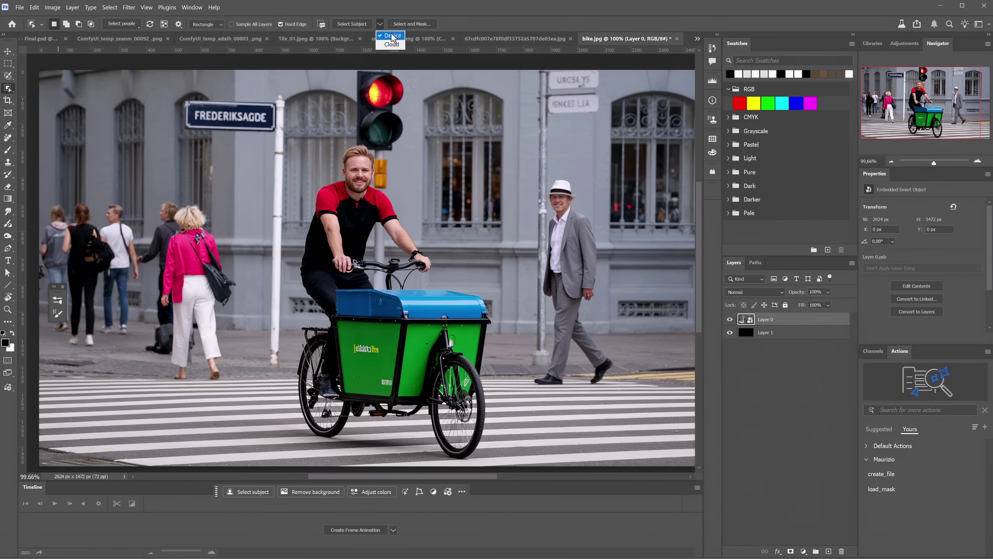
click(378, 24)
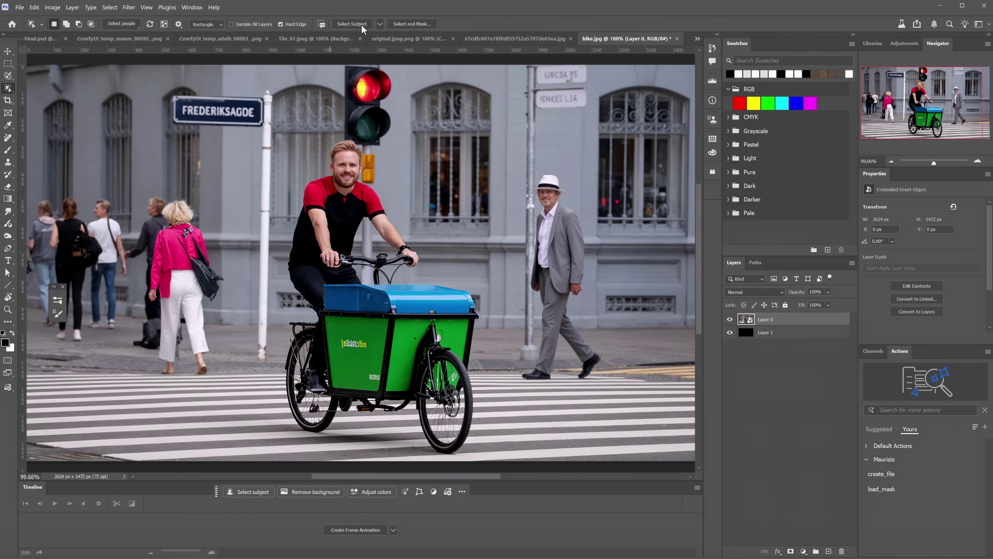
click(361, 25)
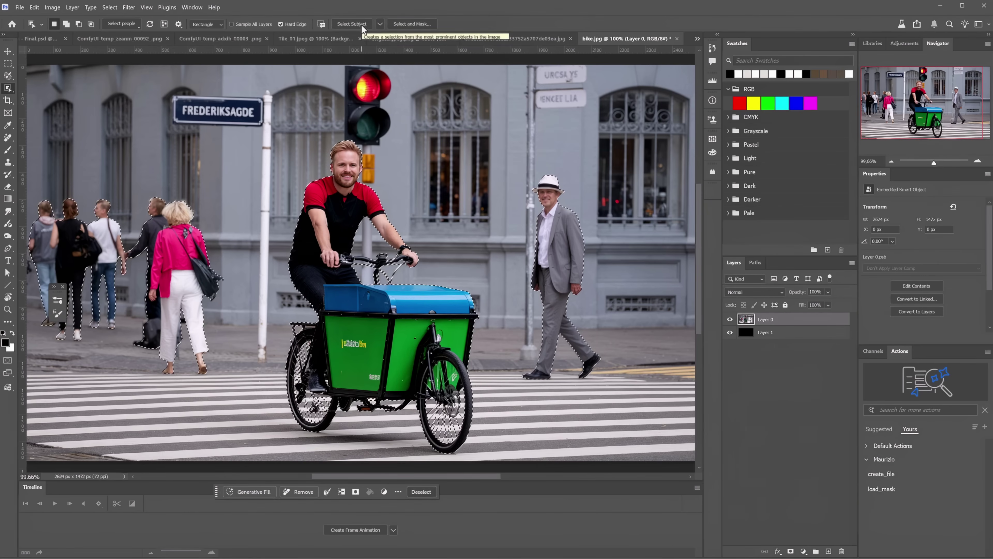
click(790, 550)
Step: Inspect the cut-out around the bike's wheels and spokes, comparing Layer 0 with its mask enabled and disabled
drag(348, 394, 512, 353)
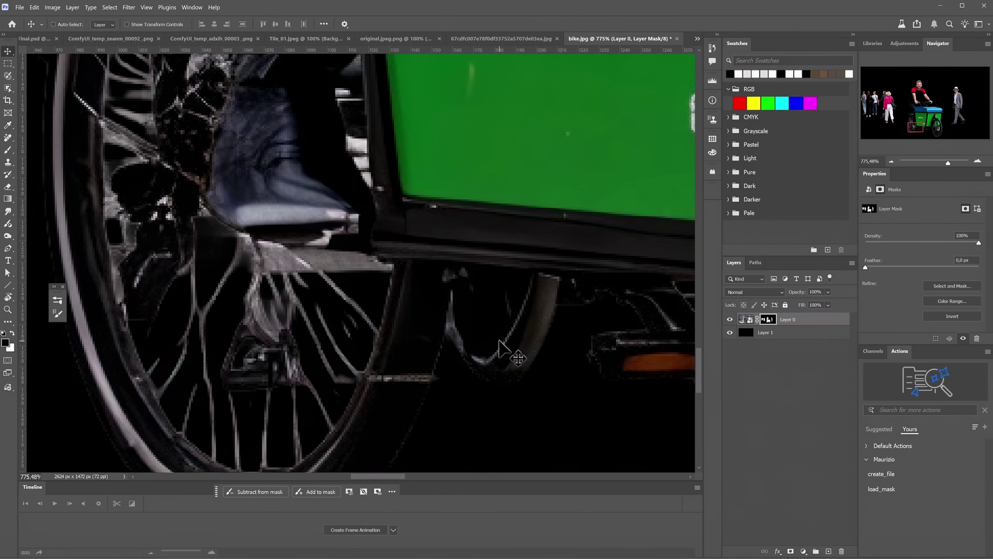
shift+click(768, 320)
shift+click(767, 320)
shift+click(767, 319)
shift+click(768, 320)
shift+click(768, 320)
shift+click(767, 320)
shift+click(767, 320)
shift+click(768, 320)
click(766, 332)
drag(449, 288, 279, 288)
shift+click(768, 320)
shift+click(767, 320)
shift+click(767, 320)
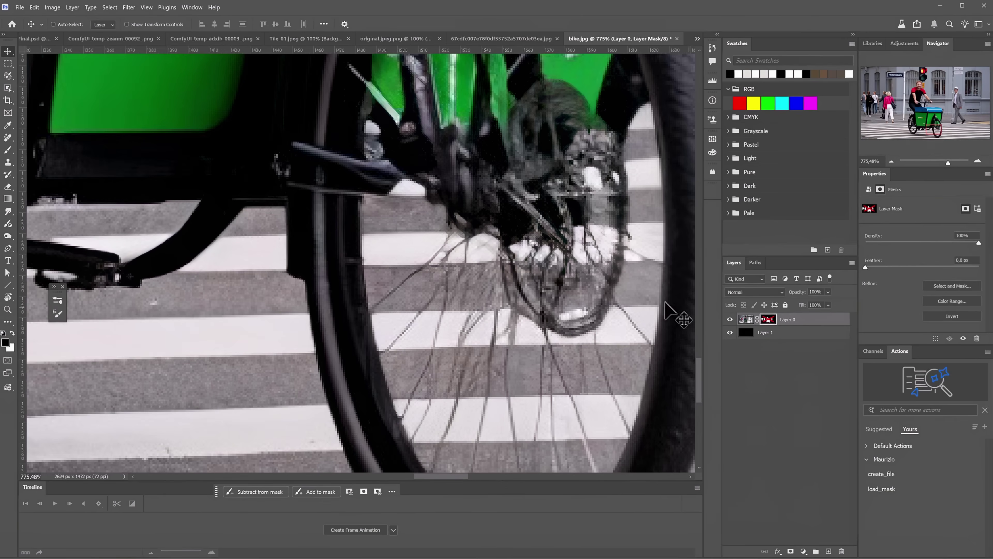
drag(639, 288, 603, 290)
drag(598, 193, 557, 342)
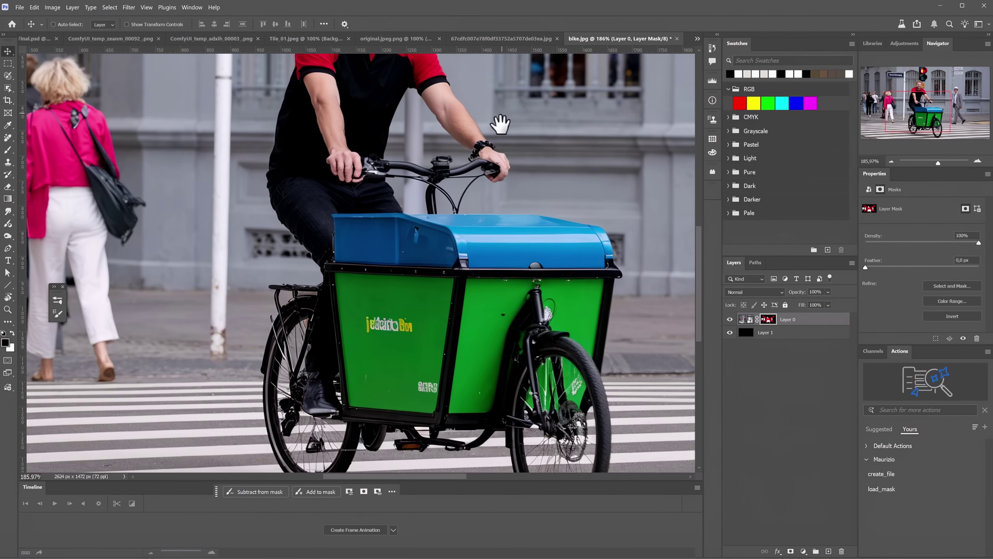
Step: Inspect the mask edge around the rider's head and hair with the mask enabled and disabled, ending on the whole image
drag(451, 82, 454, 193)
drag(412, 151, 413, 189)
drag(372, 120, 432, 186)
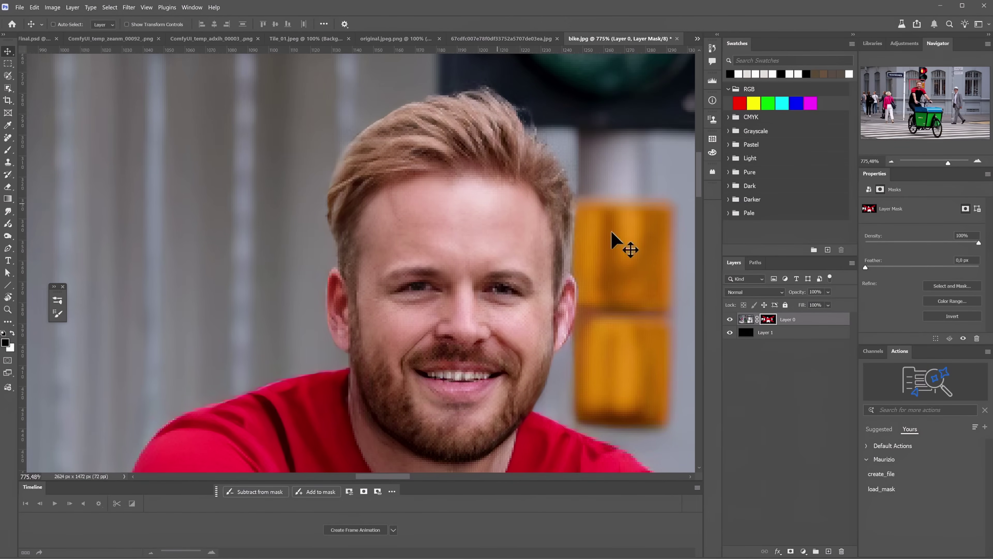
shift+click(768, 320)
shift+click(768, 320)
shift+click(768, 320)
shift+click(768, 320)
key(ctrl+0)
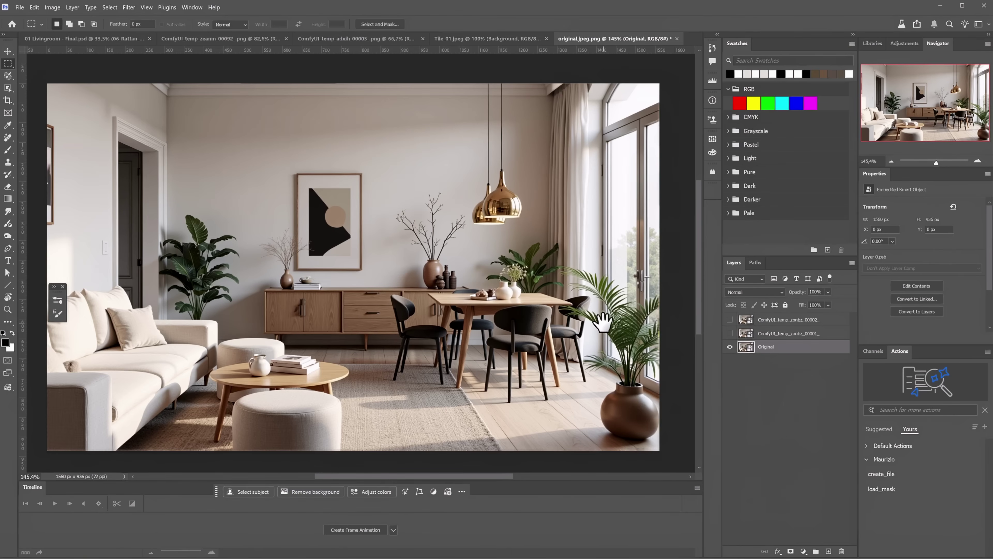
Step: Marquee-select the palm area beside the window in the living room image and start a Generative Fill with Firefly Fill & Expand (beta)
drag(507, 220, 627, 432)
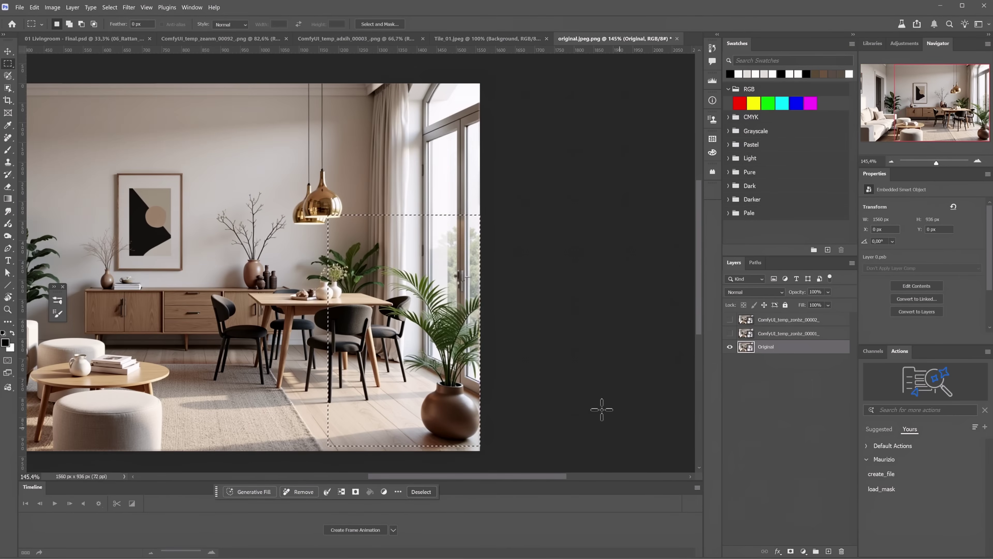
click(266, 494)
click(382, 491)
click(385, 468)
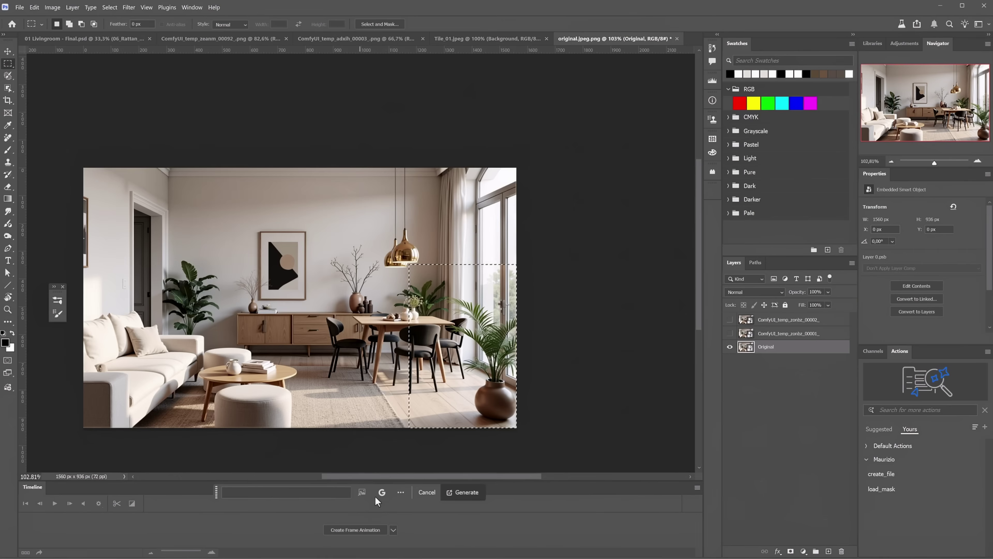
click(382, 492)
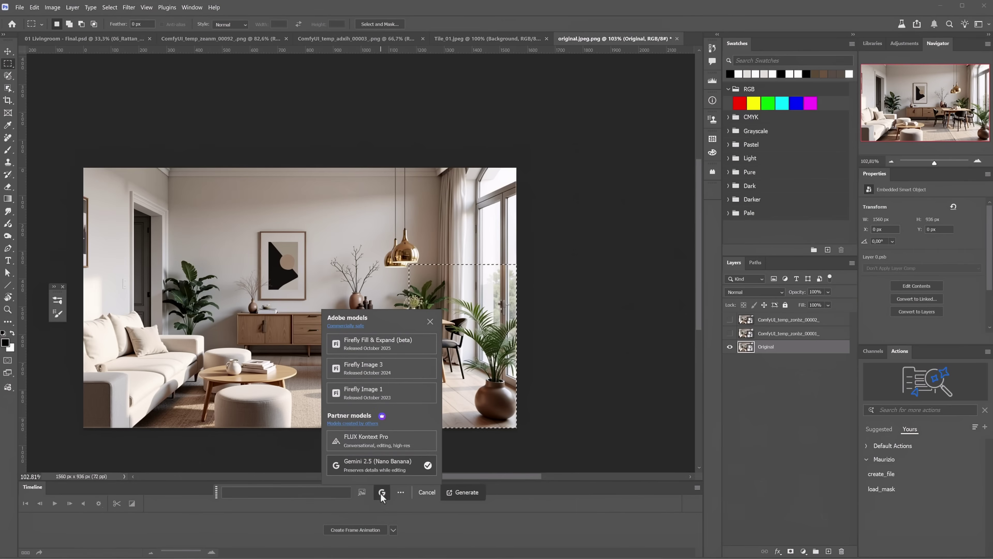
click(399, 348)
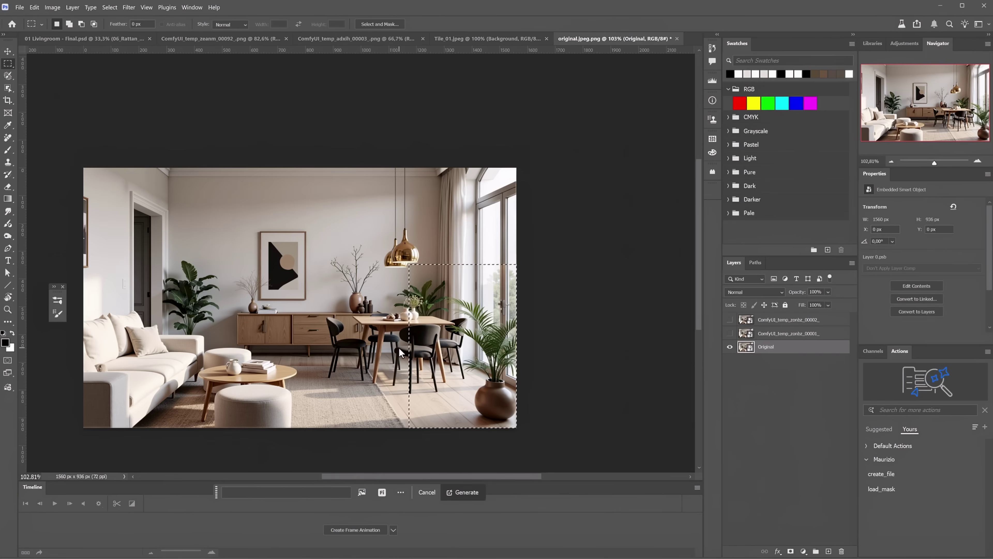
Step: Add the monstera picture as reference image, set to Object and Place into the selected area, and generate the fill
click(360, 493)
click(354, 395)
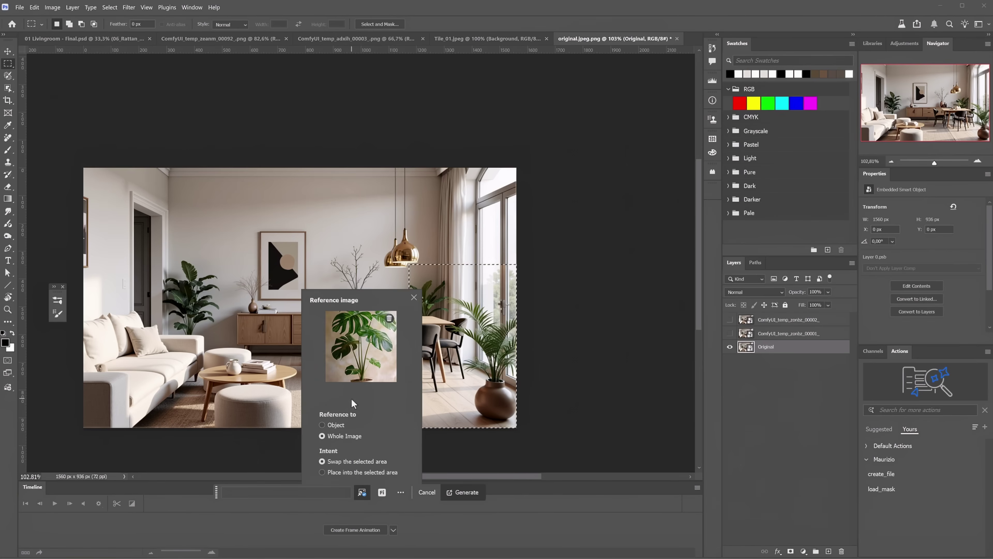
click(330, 424)
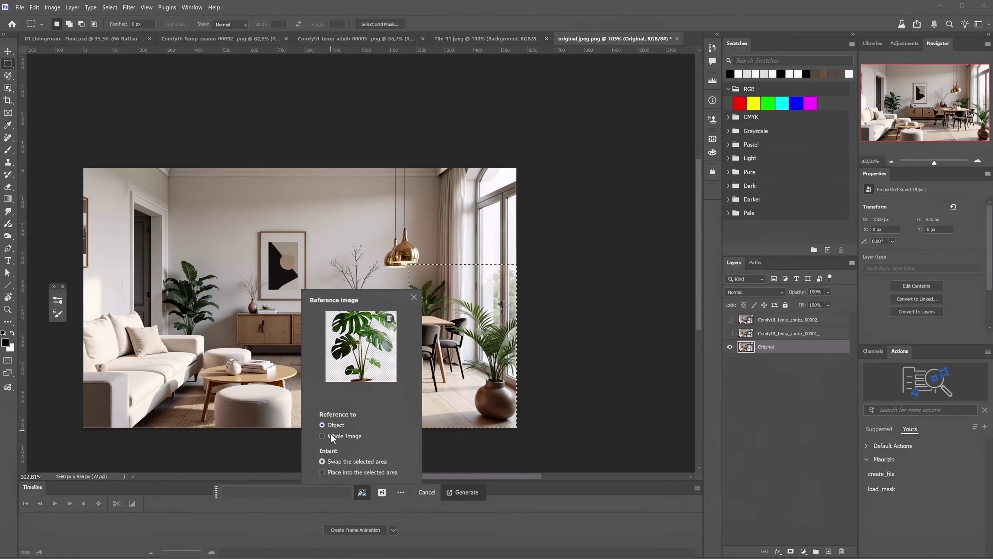
click(330, 436)
click(331, 423)
click(337, 471)
click(474, 491)
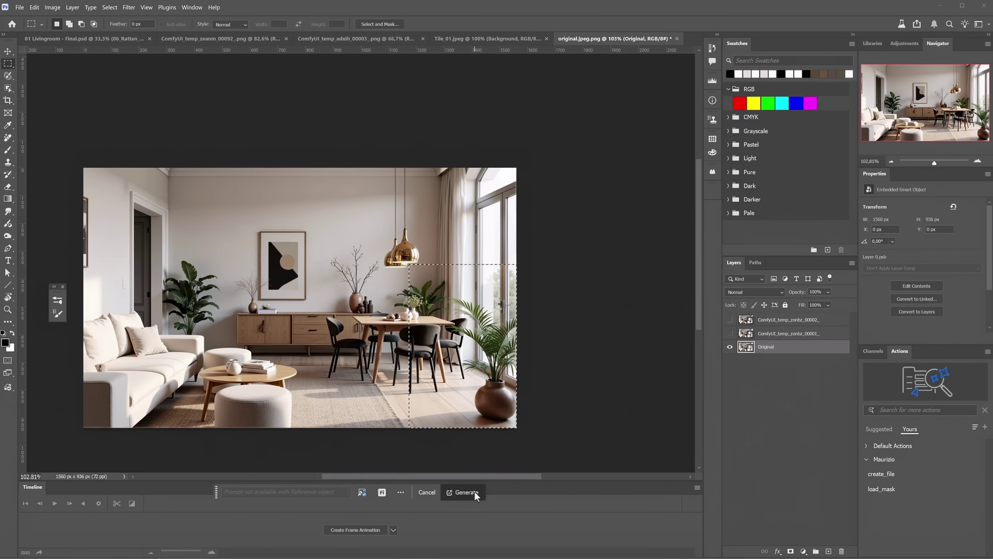
click(473, 492)
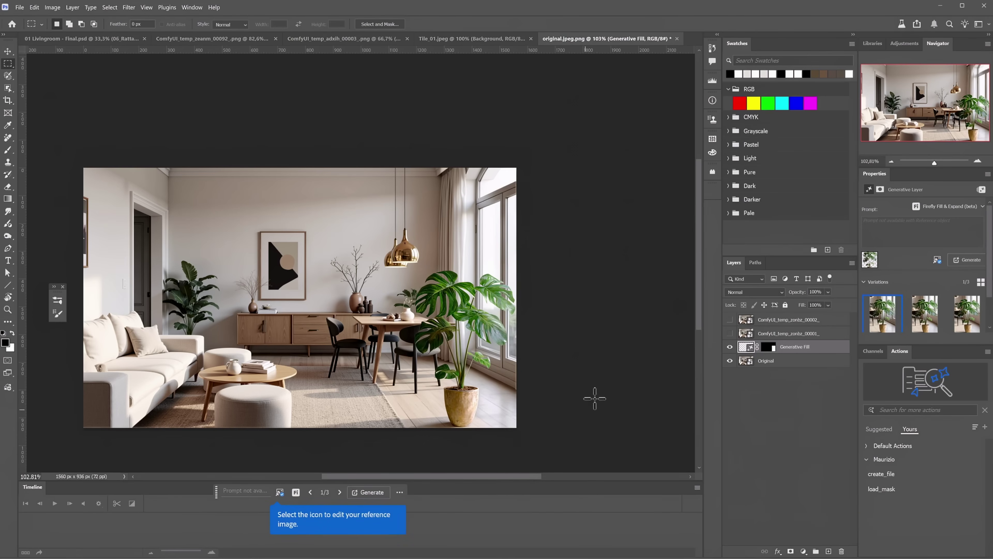
Step: Compare the room with and without the monstera by toggling the visibility of the Generative Fill layer
click(730, 347)
click(730, 347)
click(730, 347)
click(730, 347)
click(730, 347)
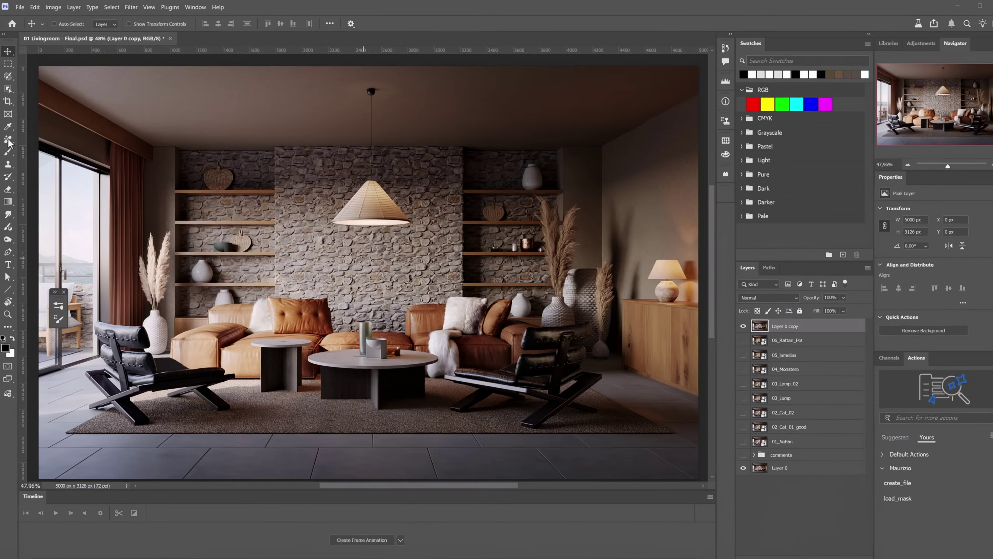
Step: Erase the pendant lamp with its cable and ceiling mount from Layer 0 copy using the Remove Tool with the Remove Tool 3 model
click(9, 141)
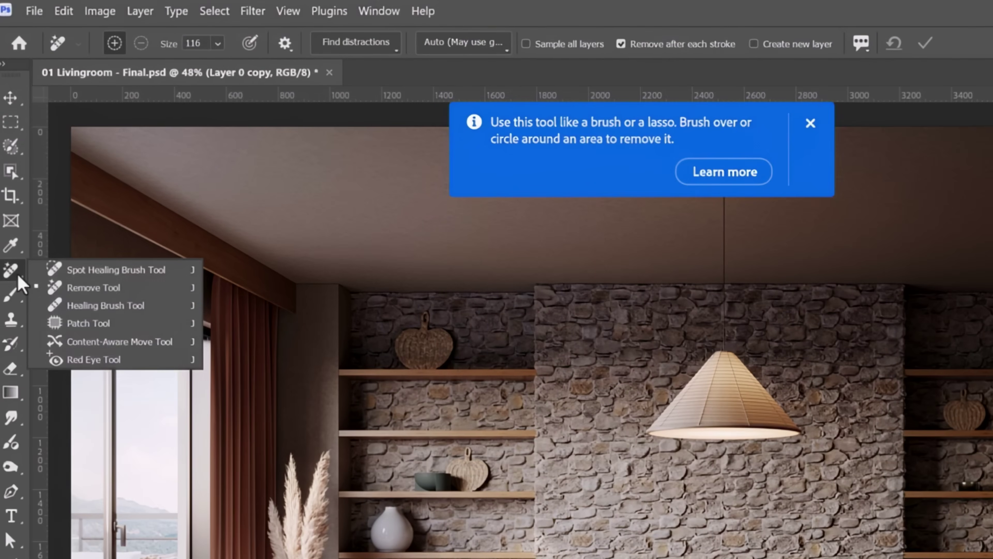
click(68, 286)
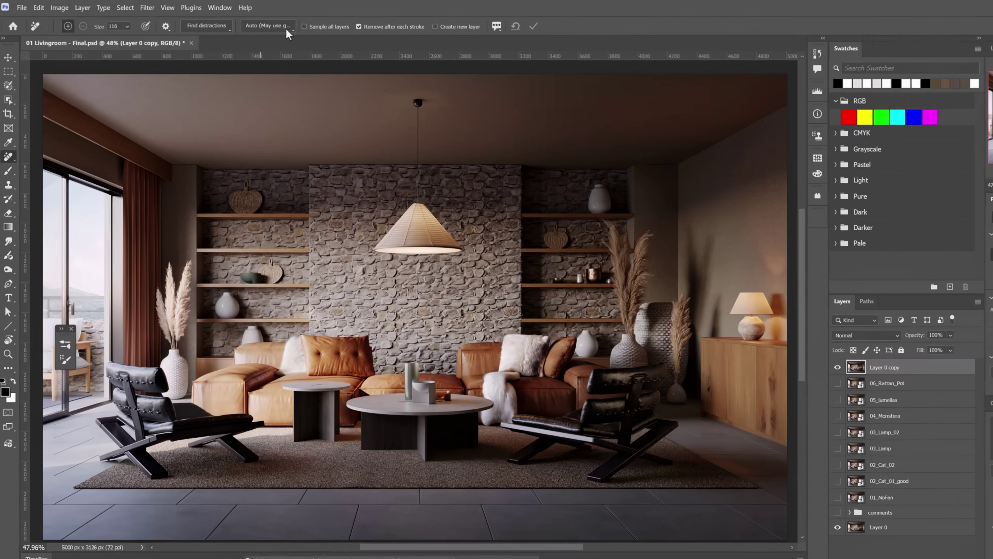
click(494, 45)
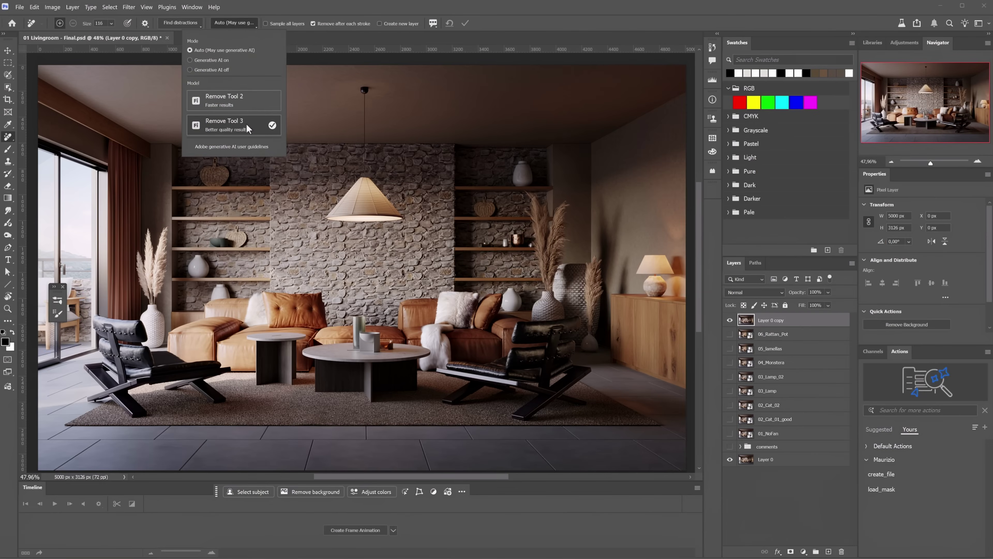
drag(358, 86, 355, 161)
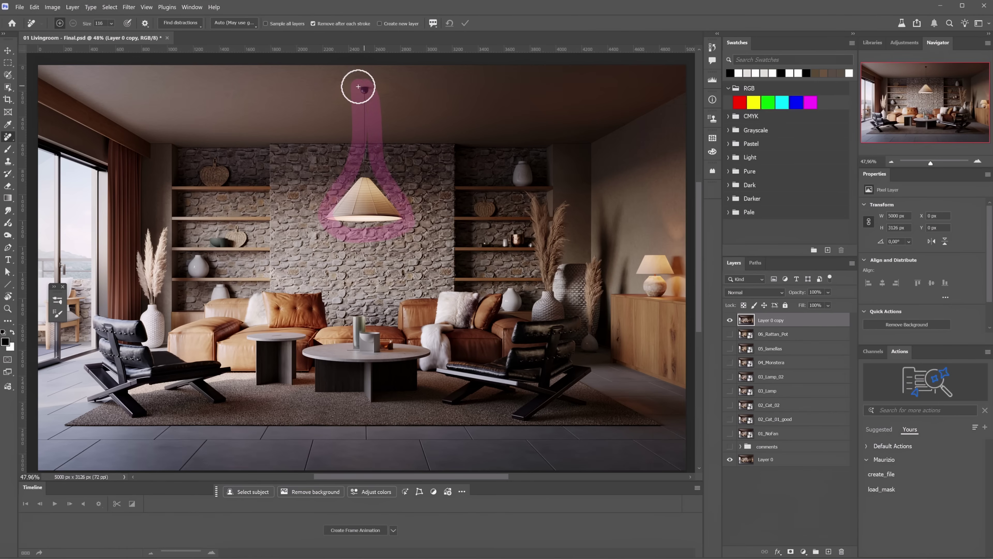
drag(358, 86, 363, 81)
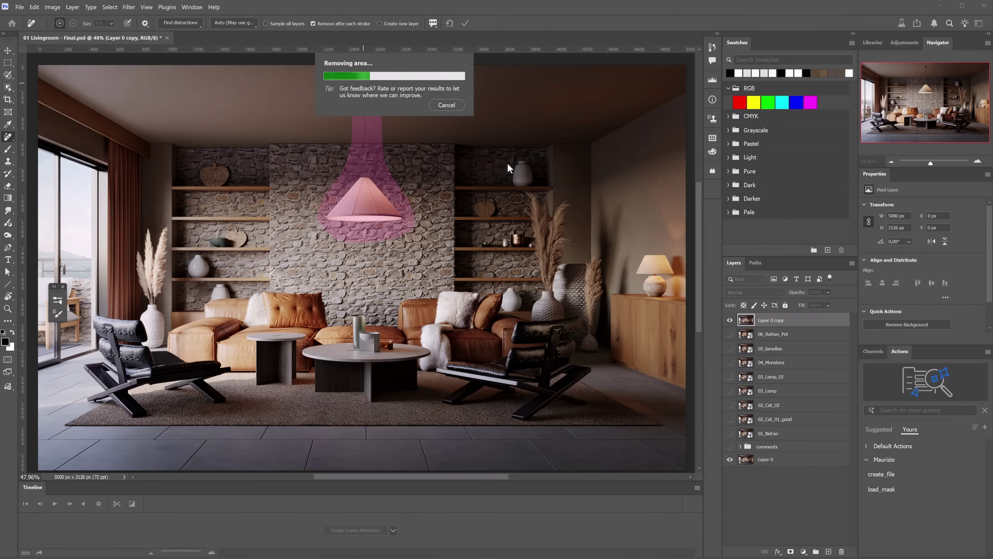
Step: Rename the retouched layer as "remove 3" and toggle its visibility to compare it with the original room
double_click(775, 320)
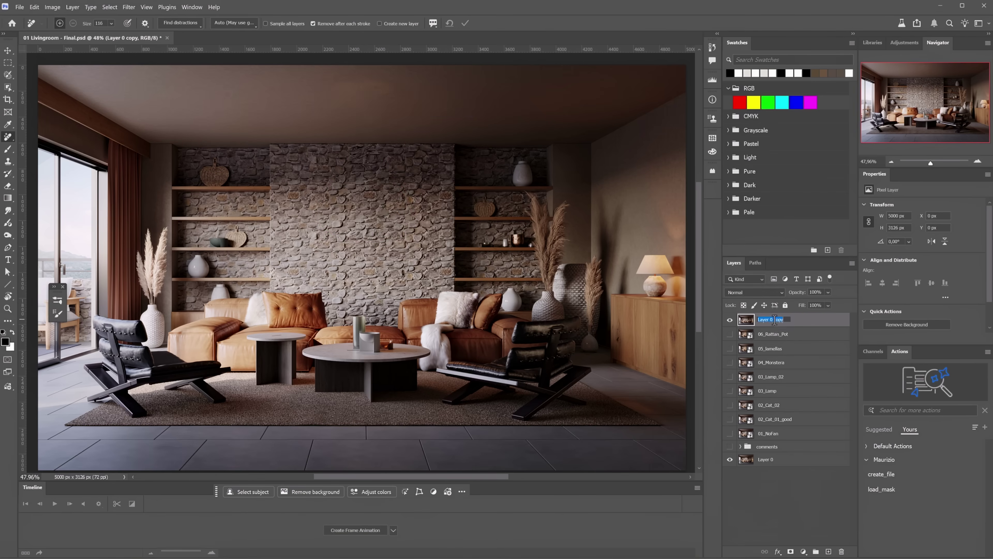
text(remove 3)
click(794, 334)
click(729, 320)
click(729, 320)
click(730, 319)
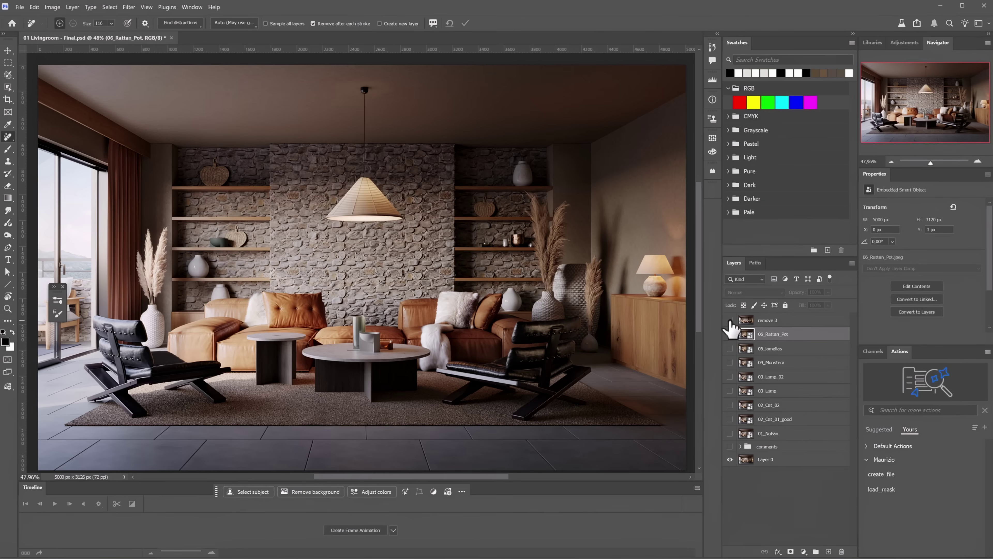
Step: Duplicate Layer 0 to the top of the layer stack and erase the pendant lamp from the copy with the Remove Tool 2 model
drag(766, 460, 769, 322)
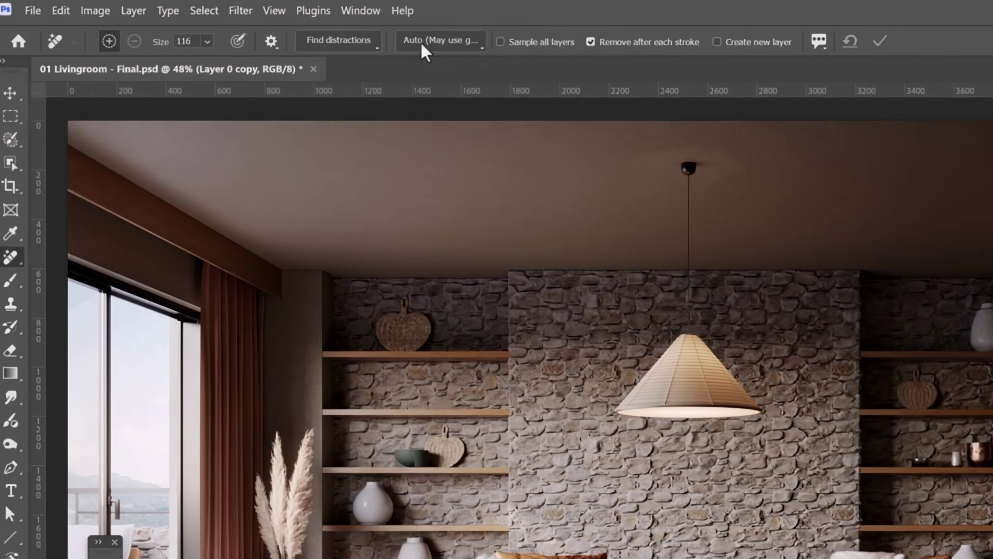
click(234, 22)
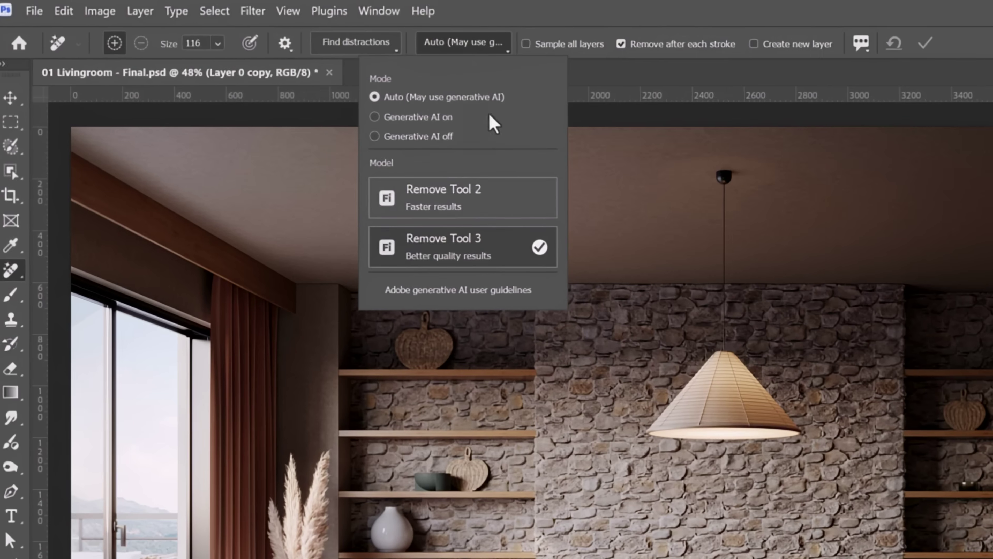
click(488, 206)
mouse_move(715, 171)
mouse_down()
mouse_move(664, 441)
mouse_move(772, 447)
mouse_move(784, 396)
mouse_move(742, 301)
mouse_move(724, 165)
mouse_up()
Step: Examine the stone wall where the lamp was erased, toggling the top layer to compare the two removal models
click(729, 322)
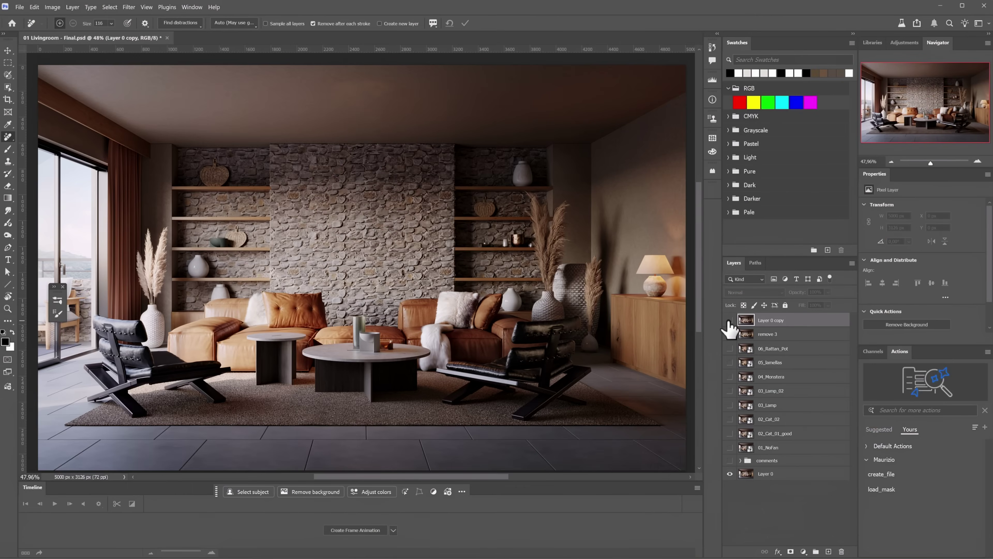
click(729, 320)
drag(355, 142, 380, 146)
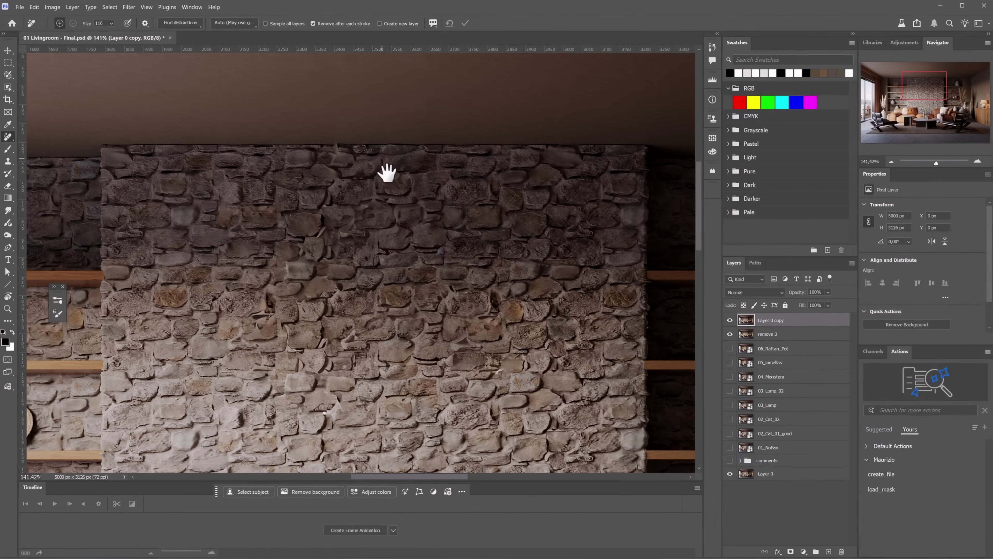
drag(404, 306, 415, 282)
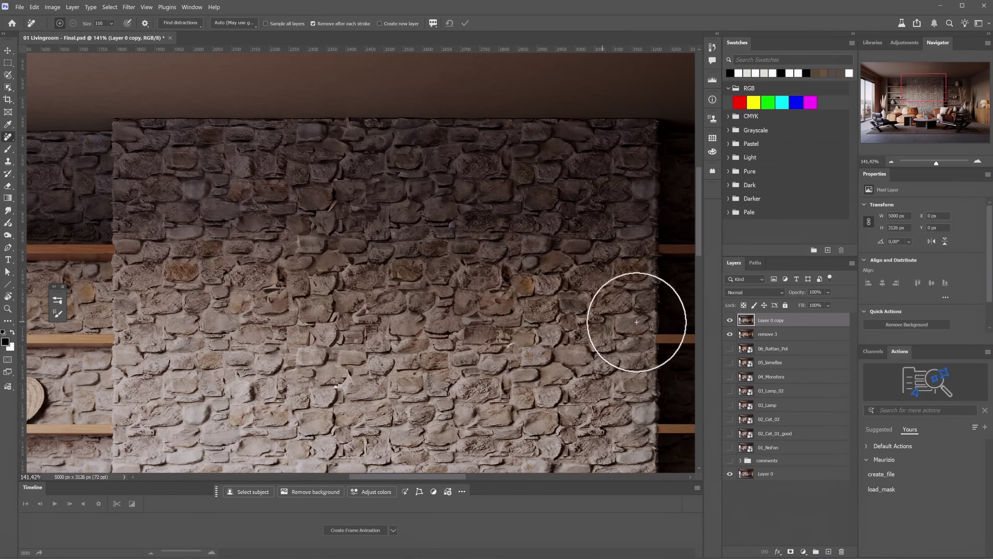
click(730, 320)
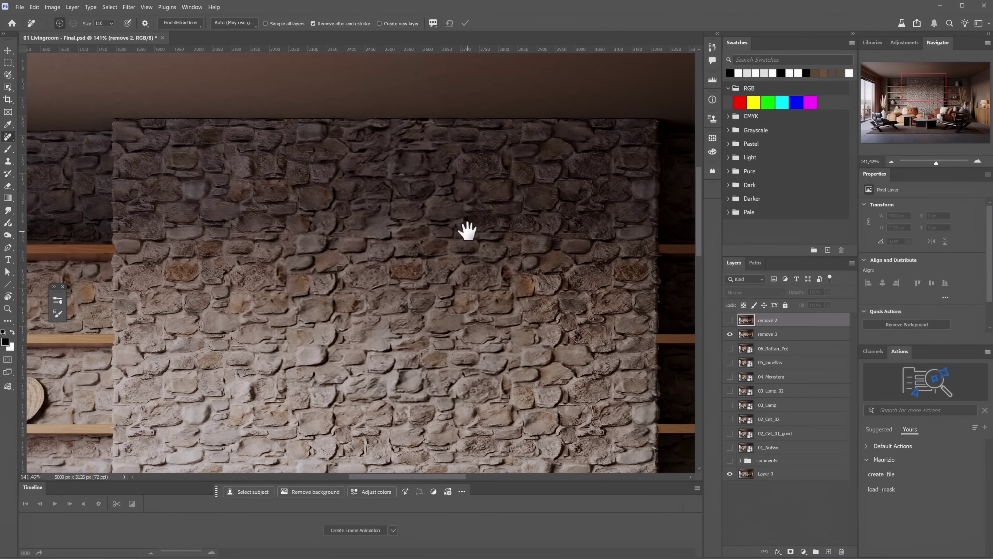
Step: Compare the wall and ceiling on the remove 2 and remove 3 layers by toggling their visibility
drag(468, 232, 449, 241)
drag(486, 299, 407, 338)
drag(339, 352, 477, 299)
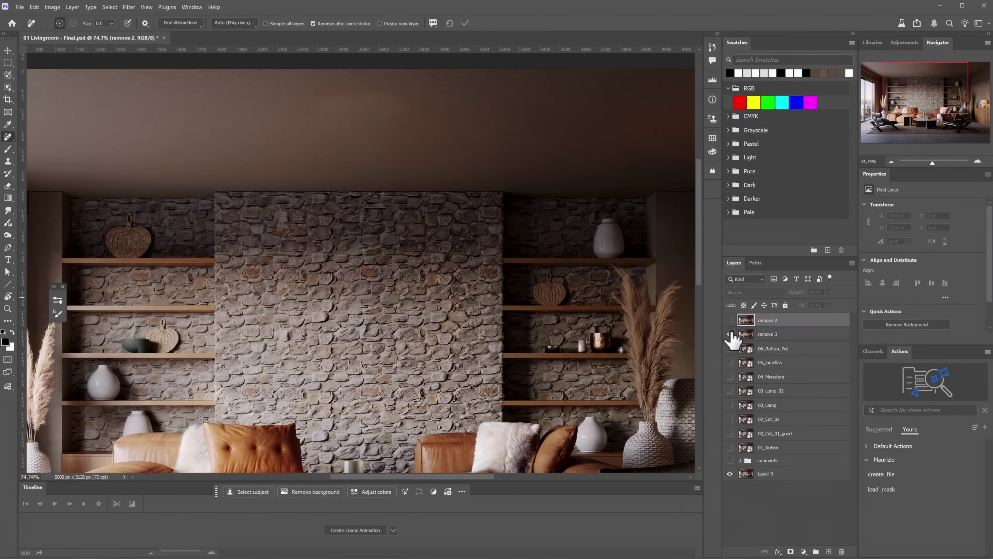
click(730, 320)
click(730, 320)
click(730, 320)
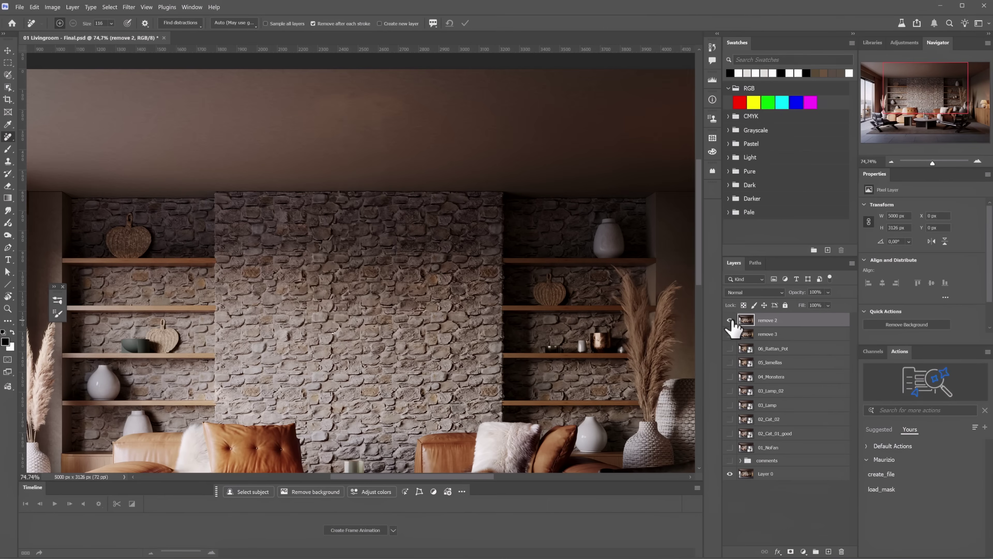
click(730, 320)
click(729, 334)
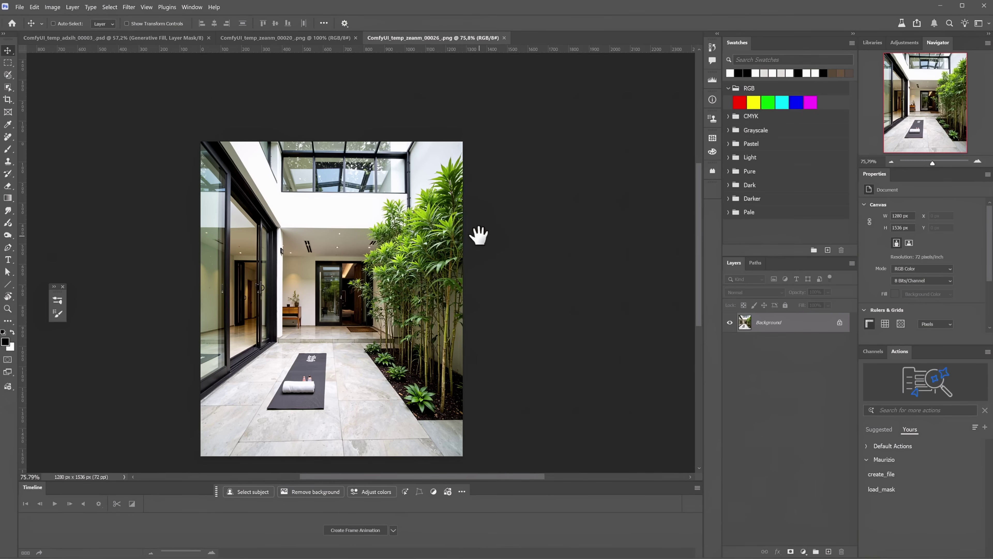
Step: Expand the courtyard canvas upward to 2058 px tall with Firefly Fill & Expand (beta) and choose the third variation
key(c)
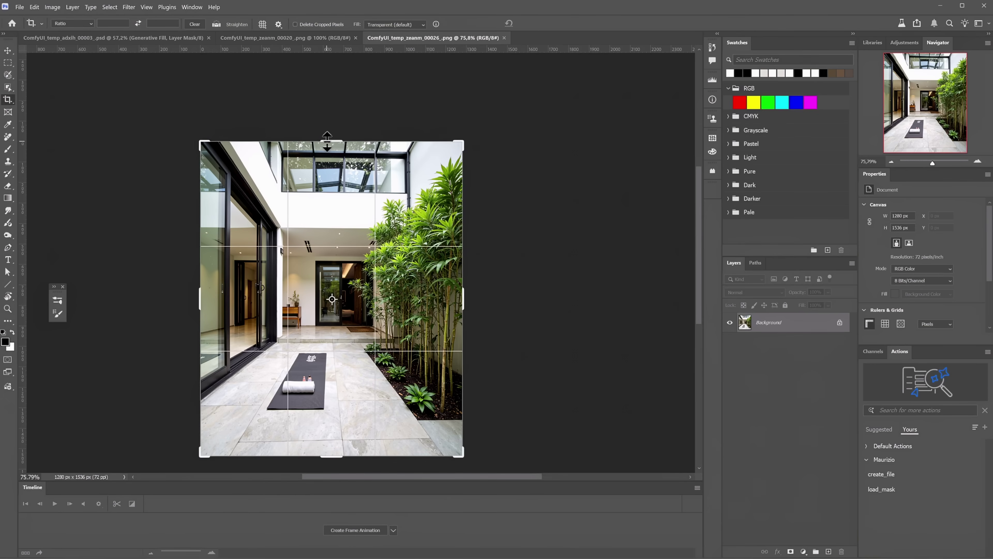
drag(327, 142, 329, 87)
click(266, 492)
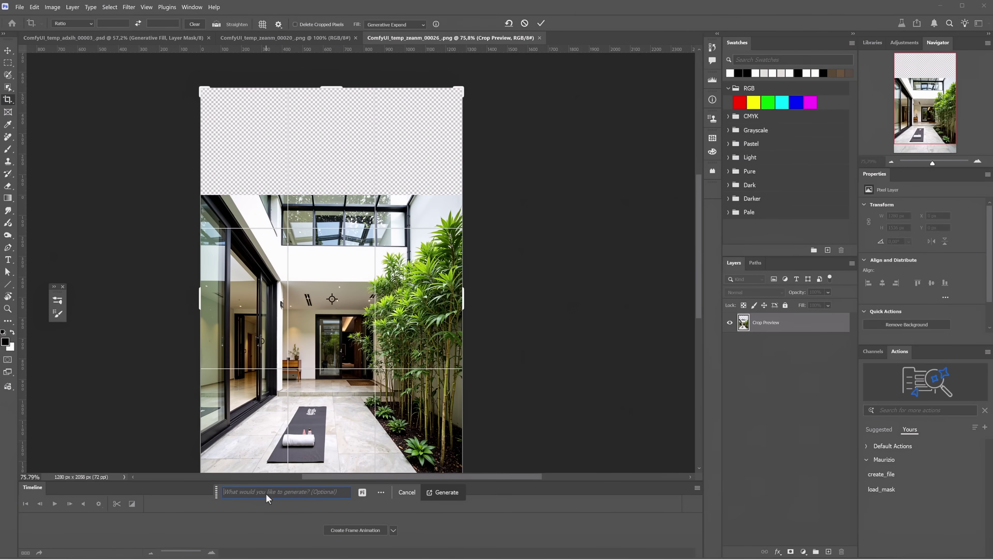
click(362, 492)
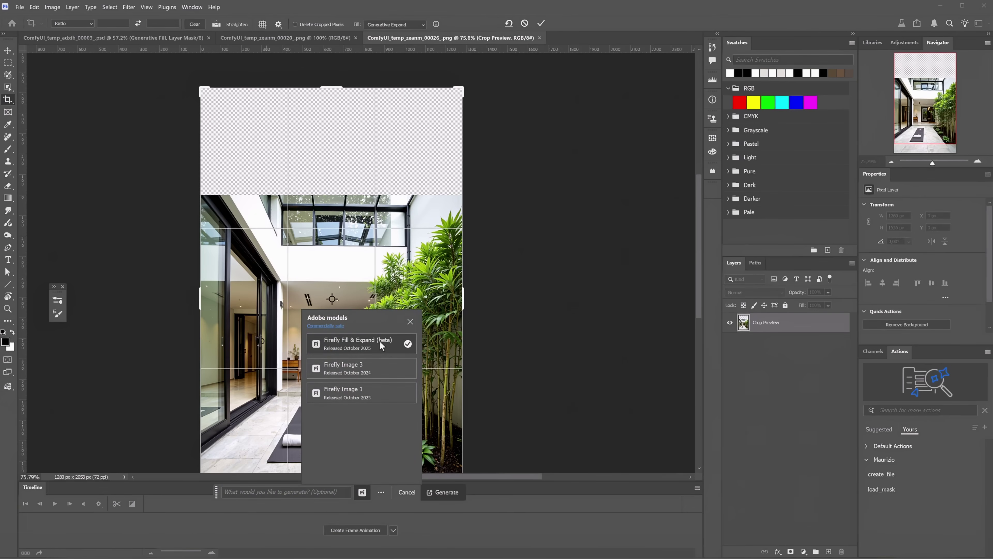
click(441, 492)
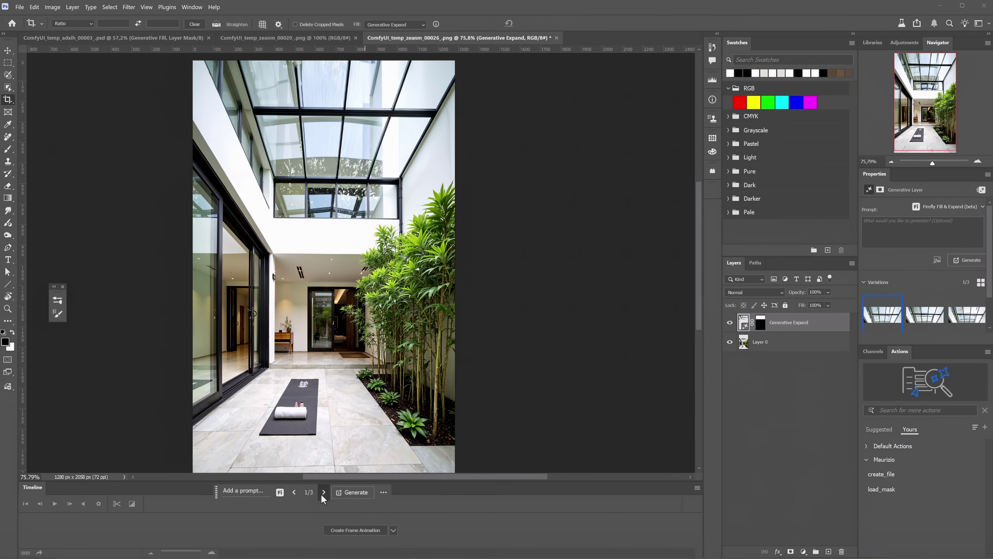
click(323, 492)
click(323, 491)
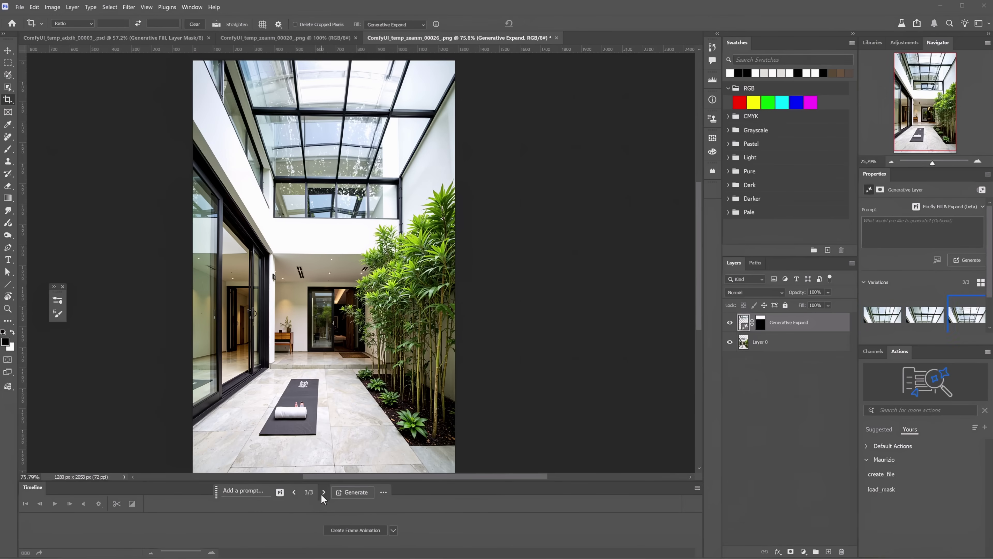
Step: Widen the canvas on the bamboo side to 1920 px with Generative Expand, choose the third variation and compare it with the original
drag(315, 158, 337, 161)
drag(268, 240, 402, 249)
click(730, 322)
click(729, 322)
click(730, 322)
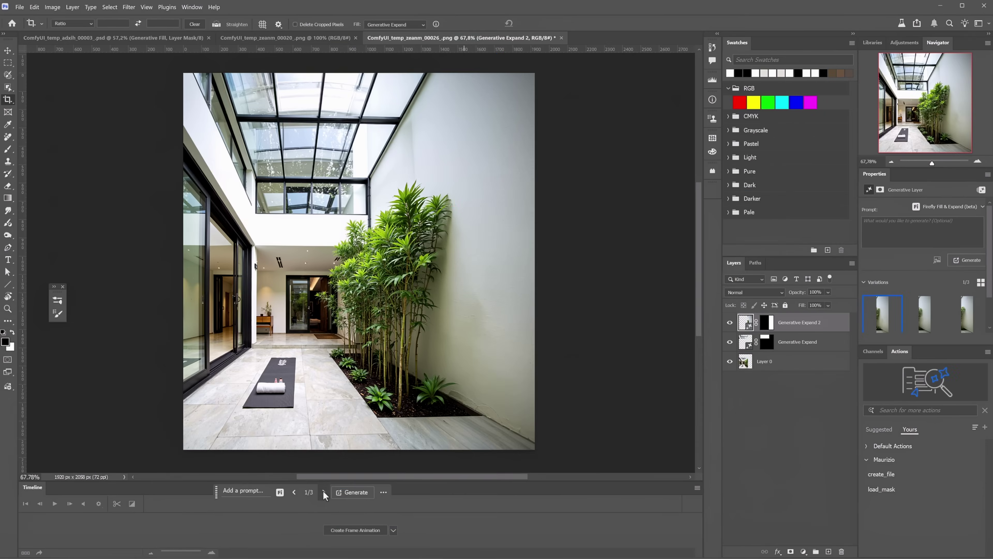
click(323, 492)
click(729, 322)
click(729, 322)
Step: Group the two Generative Expand layers and name the group "new"
scroll(565, 344, down, 1)
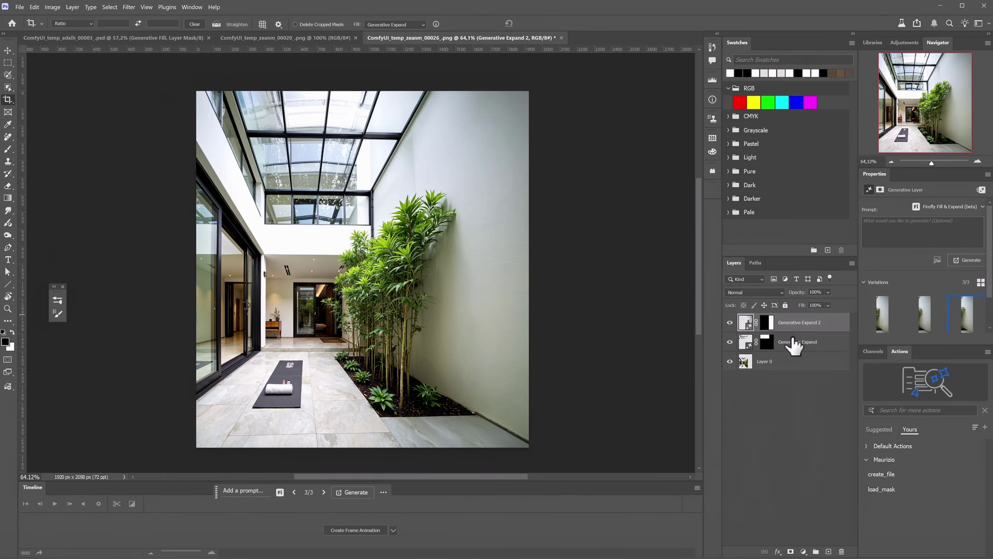
shift+click(818, 340)
key(ctrl+g)
double_click(761, 319)
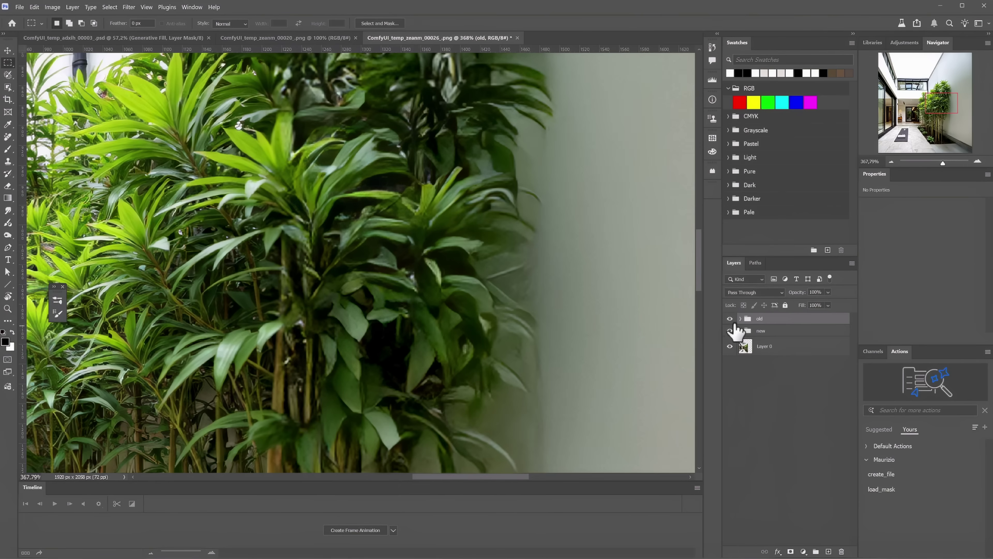
Step: Compare the expanded foliage and wall by toggling the "old" group over the "new" group
click(730, 319)
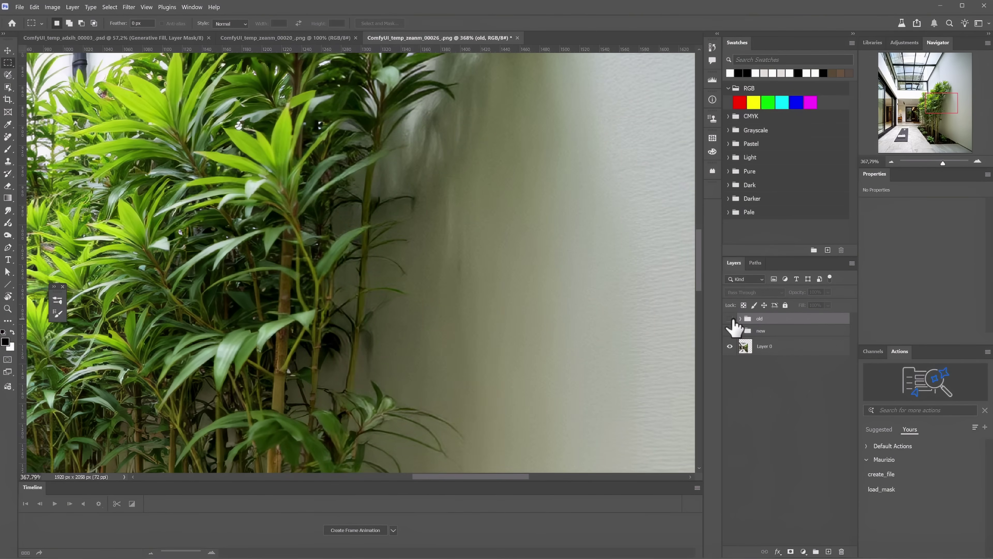
click(730, 319)
click(729, 318)
drag(528, 201, 540, 450)
drag(504, 78, 550, 319)
drag(279, 278, 522, 395)
scroll(512, 352, down, 4)
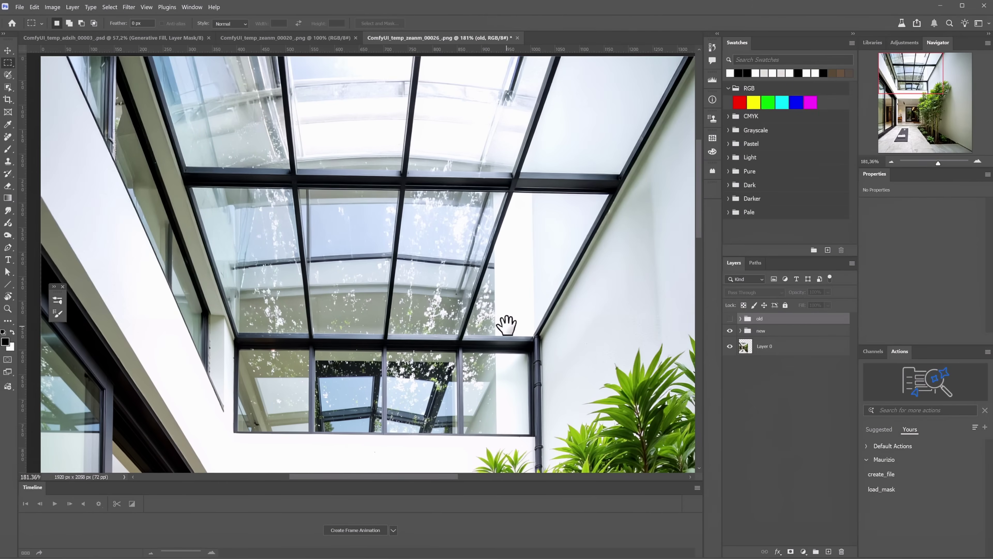
Step: Compare the expanded glass roof and its frame joints in the "old" and "new" groups
click(730, 318)
click(730, 319)
click(730, 319)
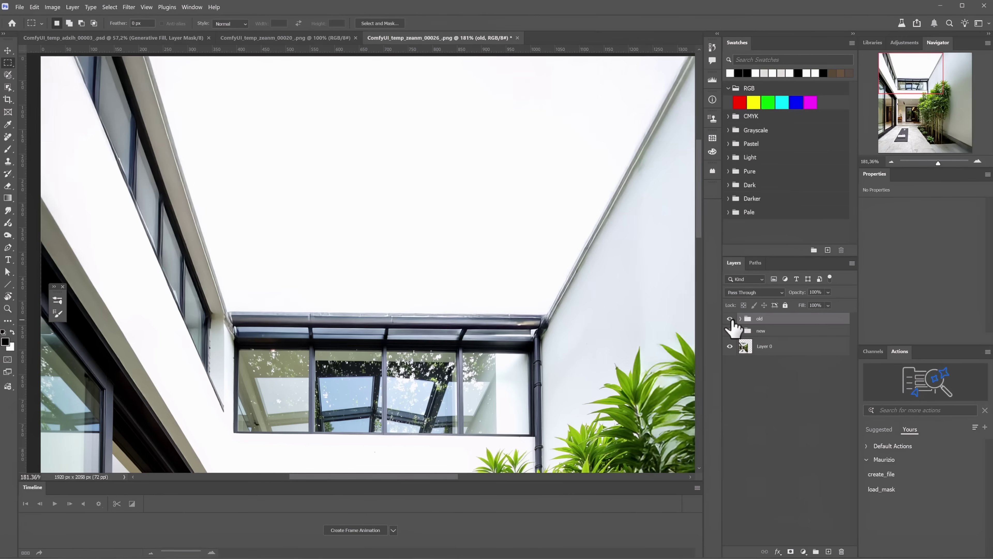
scroll(157, 251, up, 5)
scroll(251, 344, up, 1)
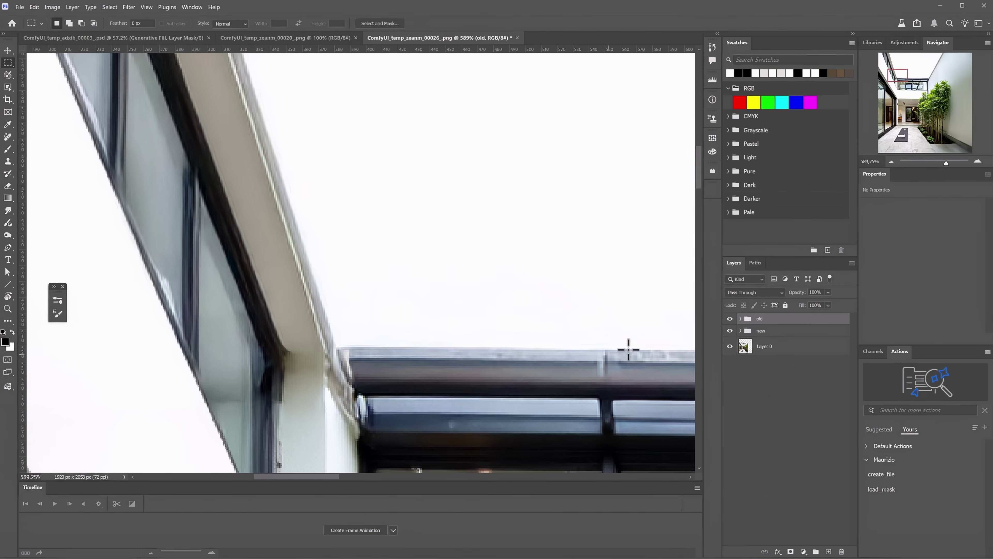
click(730, 319)
click(730, 319)
drag(441, 309, 352, 308)
drag(424, 332, 296, 261)
drag(391, 363, 336, 299)
Step: Compare the whole expanded courtyard by toggling the visibility of the "old" group
click(730, 319)
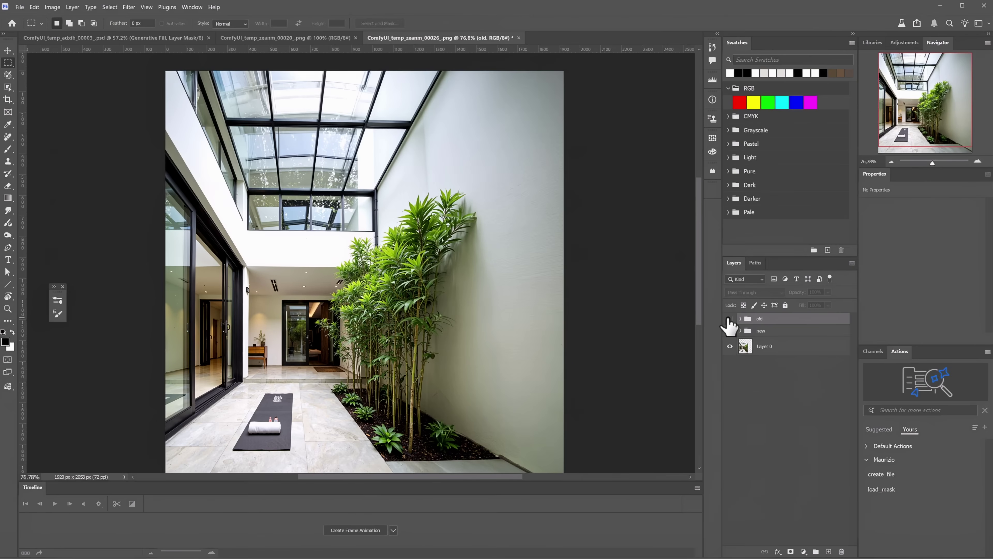
click(730, 319)
click(730, 318)
click(730, 318)
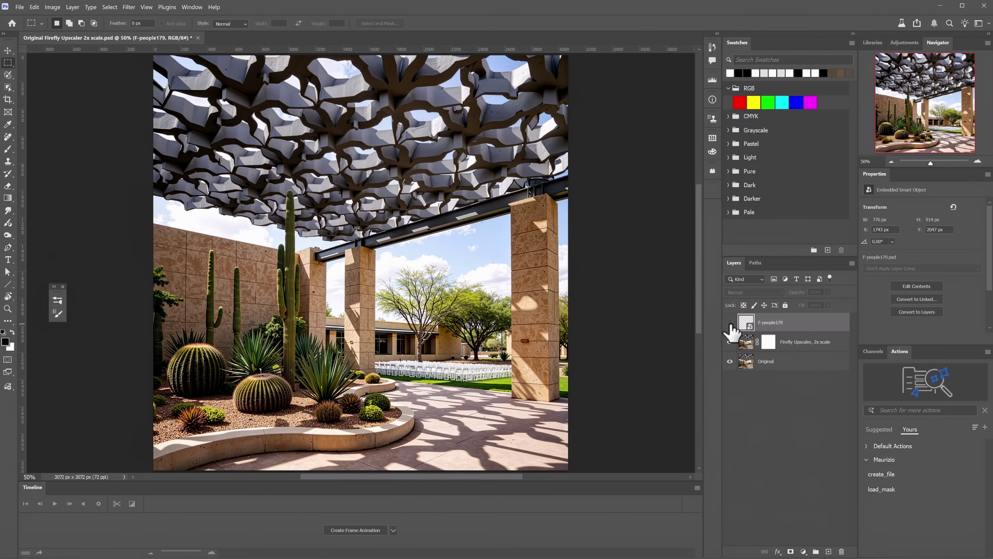
Step: Show the F-people179 layer, harmonize it with the desert garden scene and choose the second variation
click(730, 323)
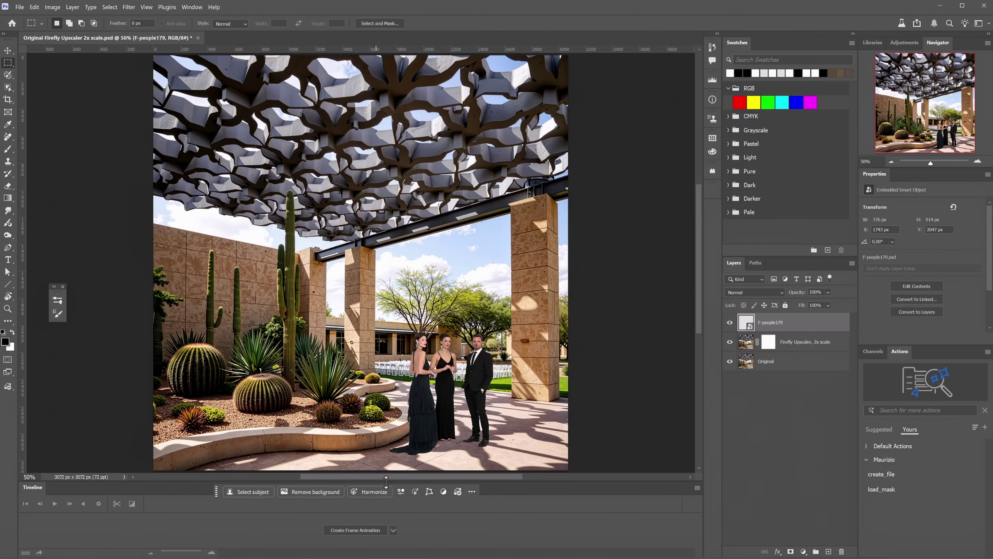
click(375, 491)
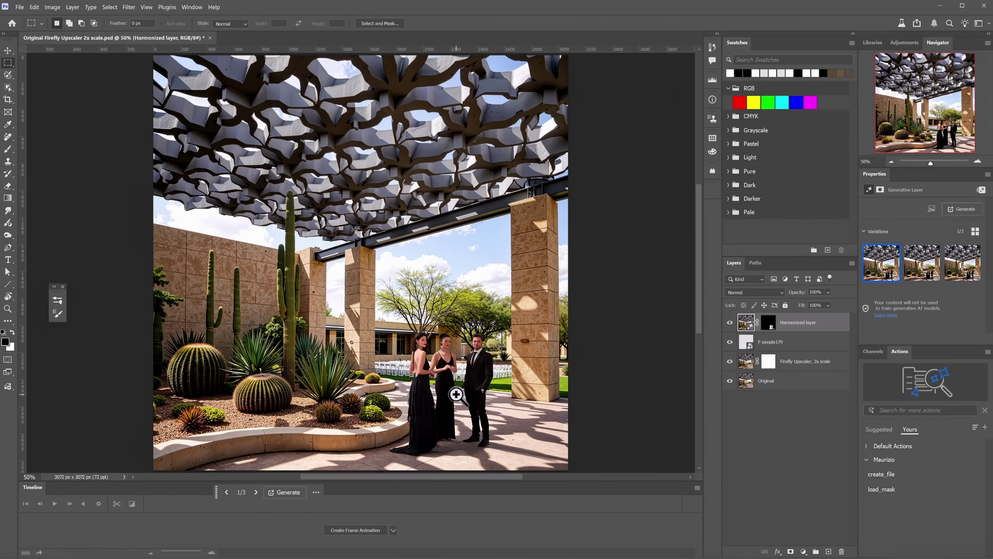
drag(443, 387, 466, 381)
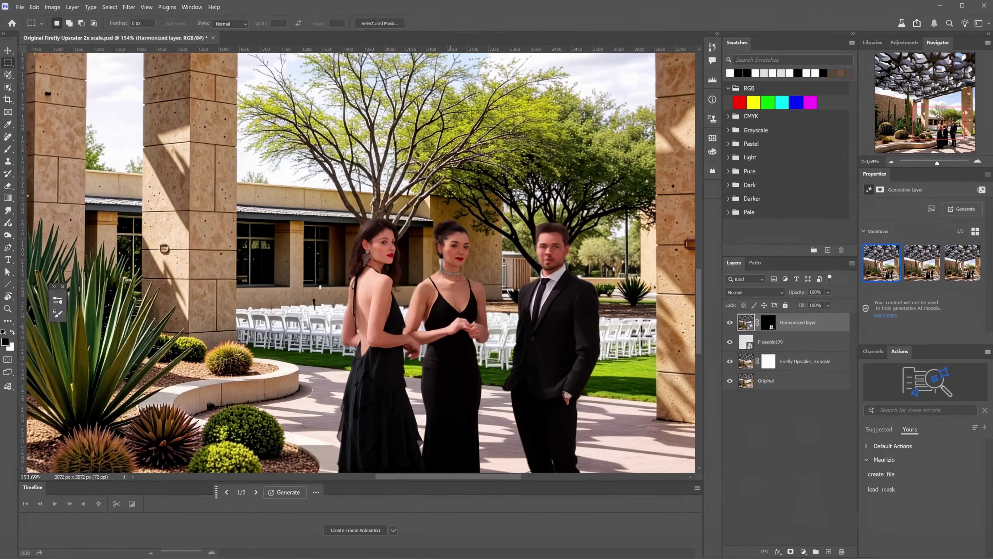
click(257, 493)
drag(583, 323, 553, 333)
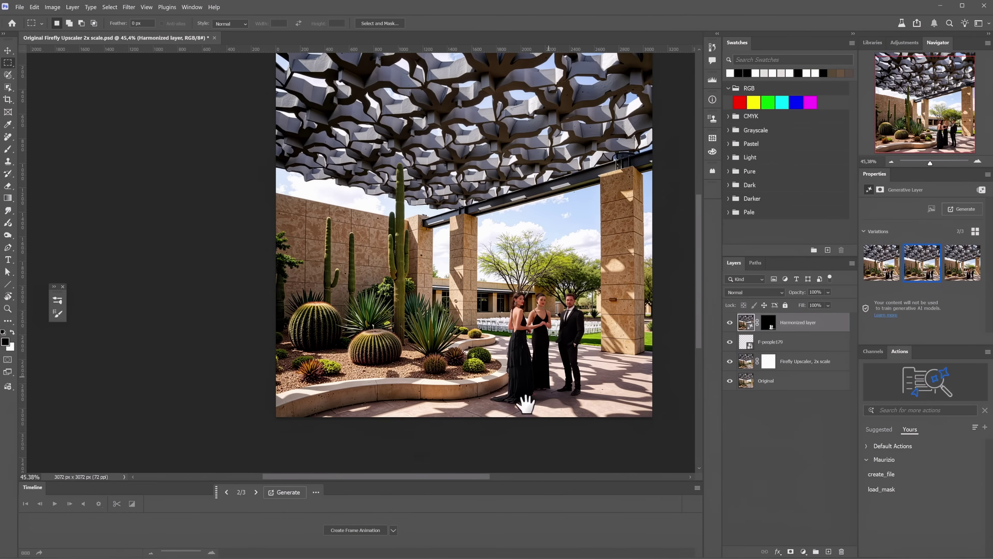
click(256, 492)
click(227, 492)
drag(595, 359, 616, 359)
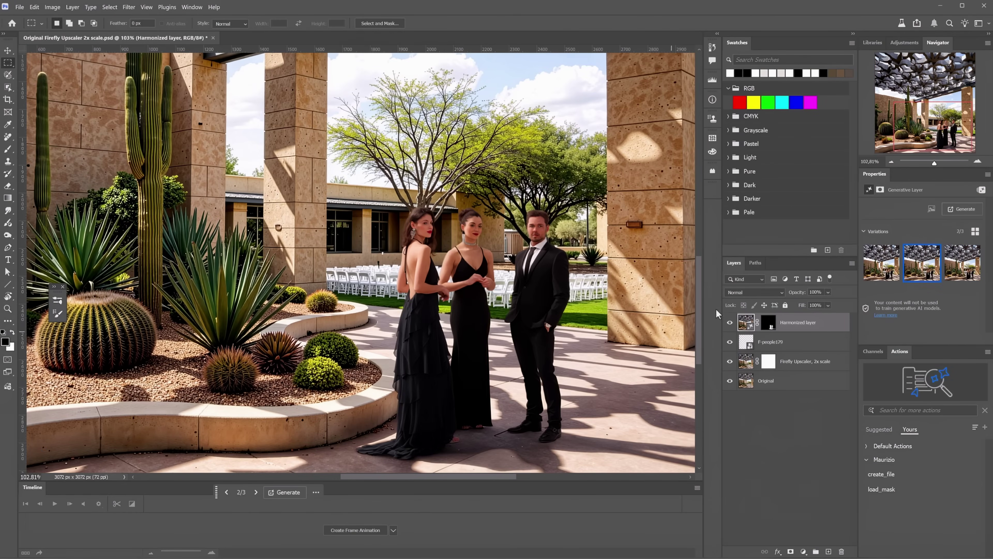
Step: Hide the Harmonized layer and marquee-select the area around the three people on the Firefly Upscaler, 2x scale layer
click(730, 322)
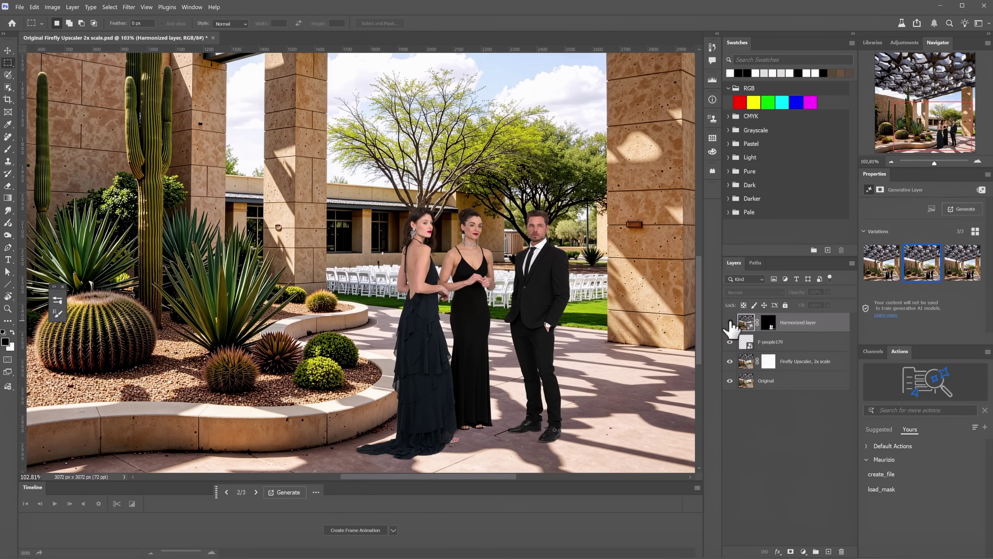
click(762, 343)
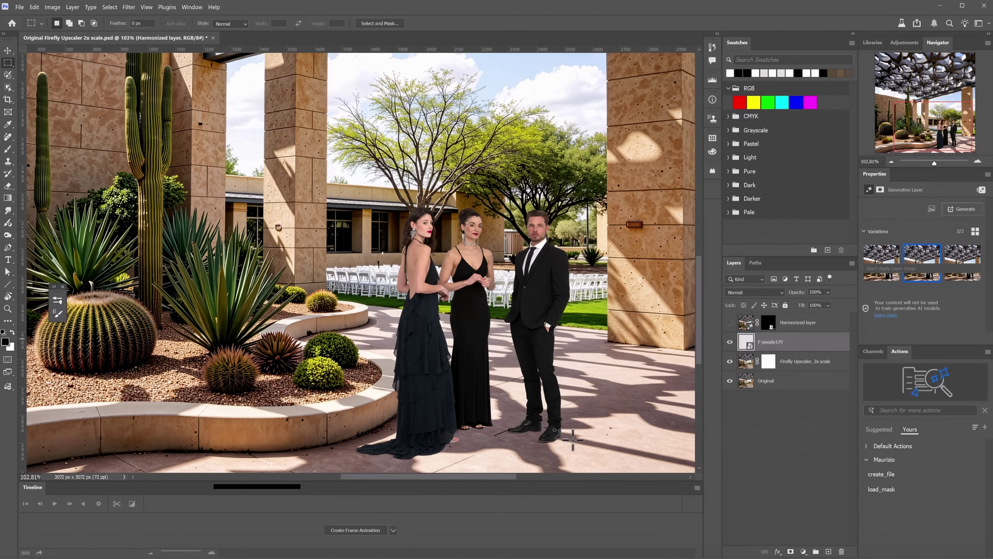
scroll(559, 325, down, 4)
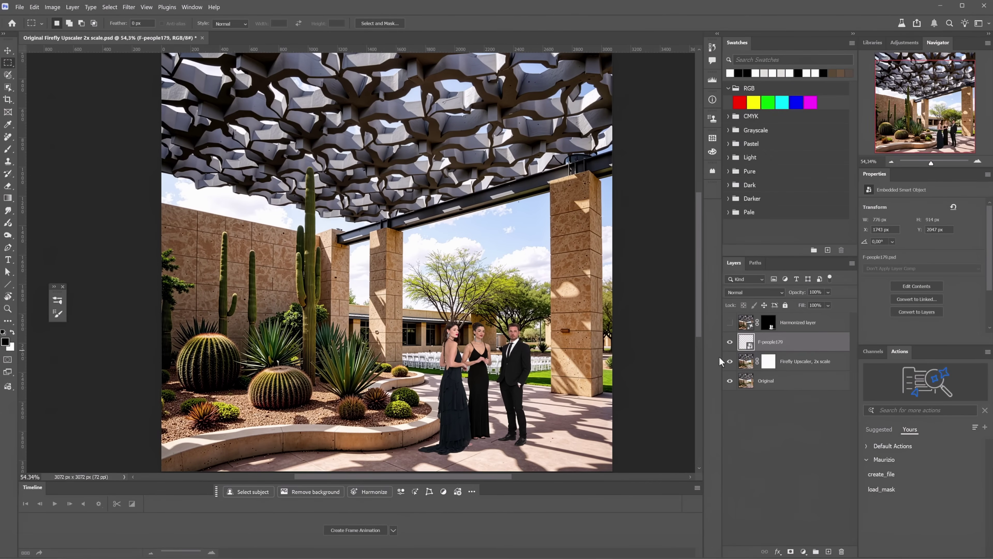
click(745, 361)
drag(394, 290, 577, 468)
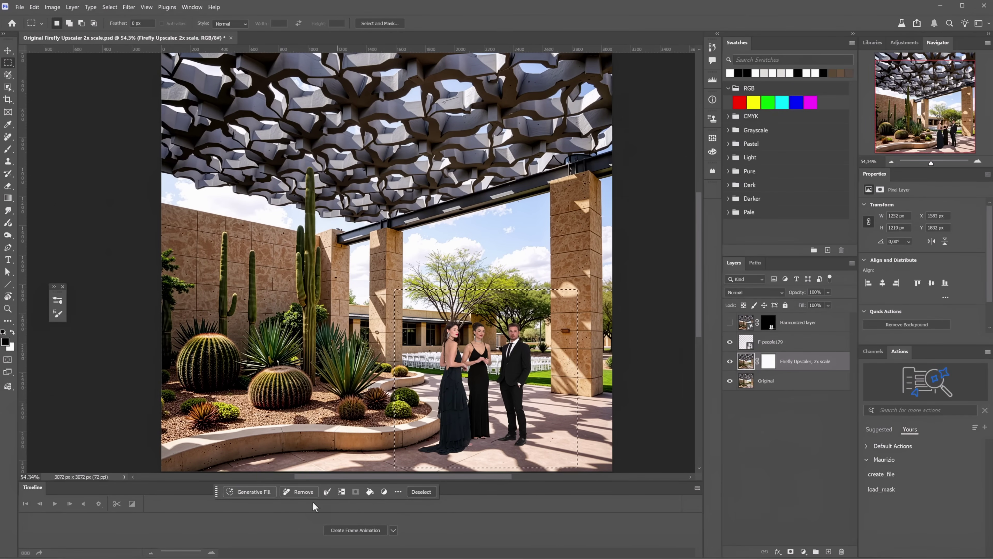
Step: Generate a fill with Firefly Fill & Expand (beta) from the prompt "replace the 3 people in the picture with 3 elegant people talking before a wedding ceremony"
click(263, 493)
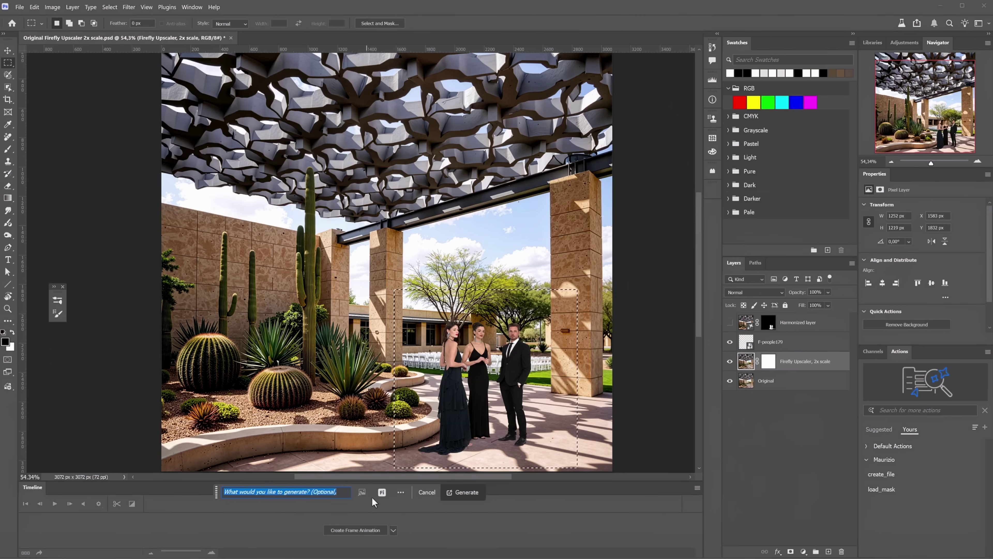
click(382, 492)
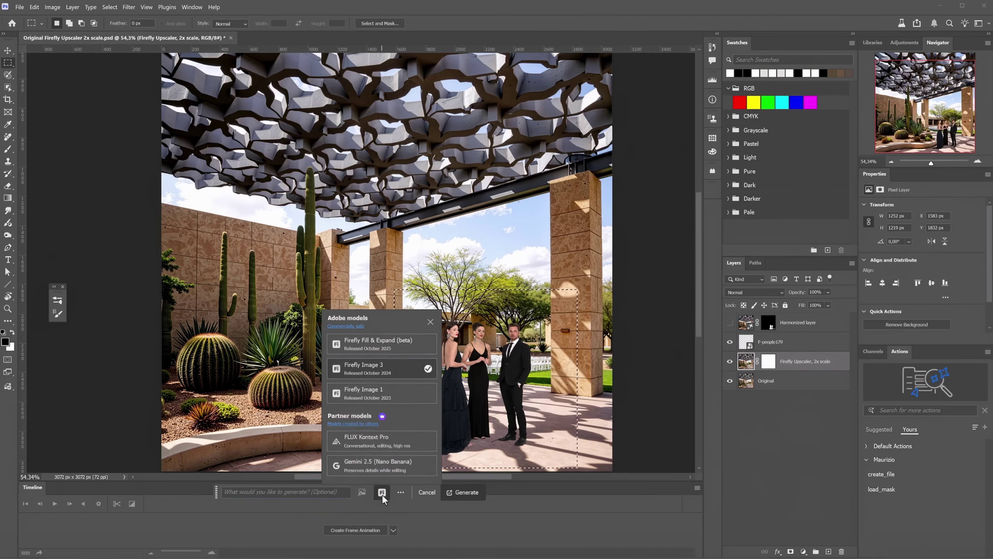
click(392, 347)
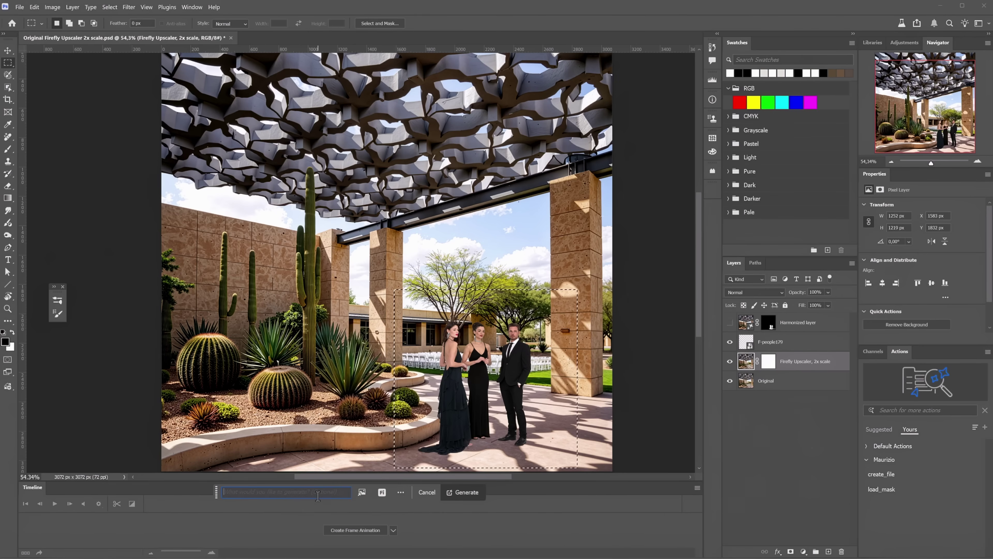
text(replace the 3)
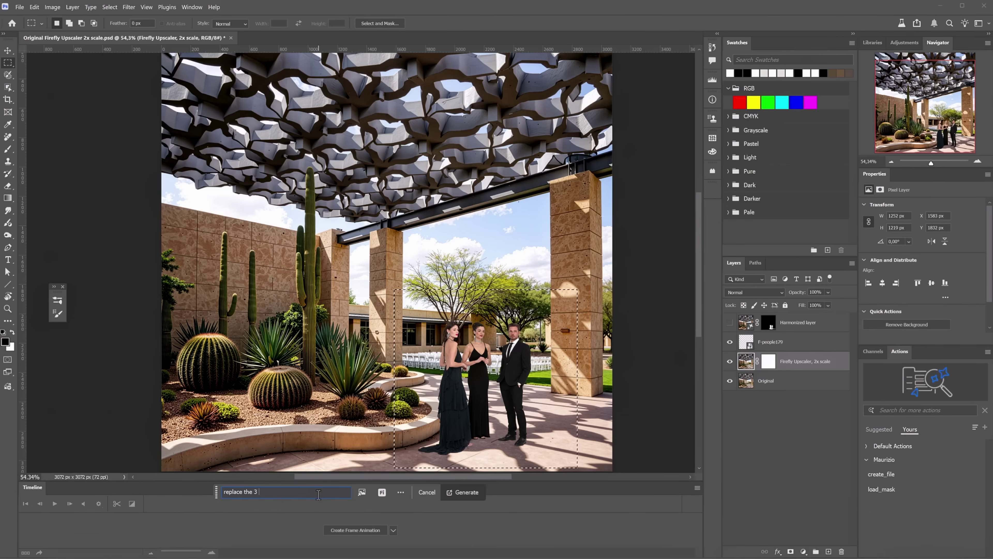
text(e talking before a wedding ceremony)
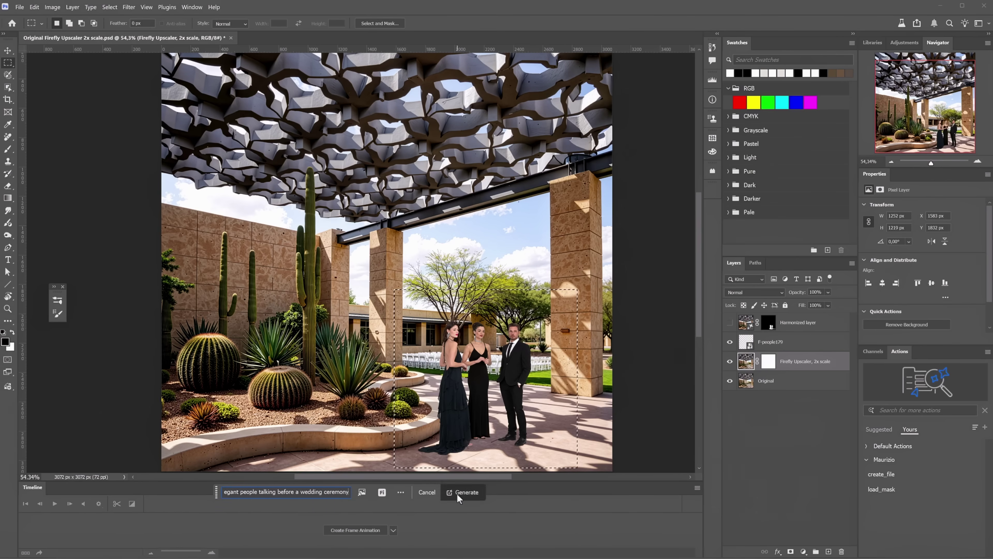
click(459, 493)
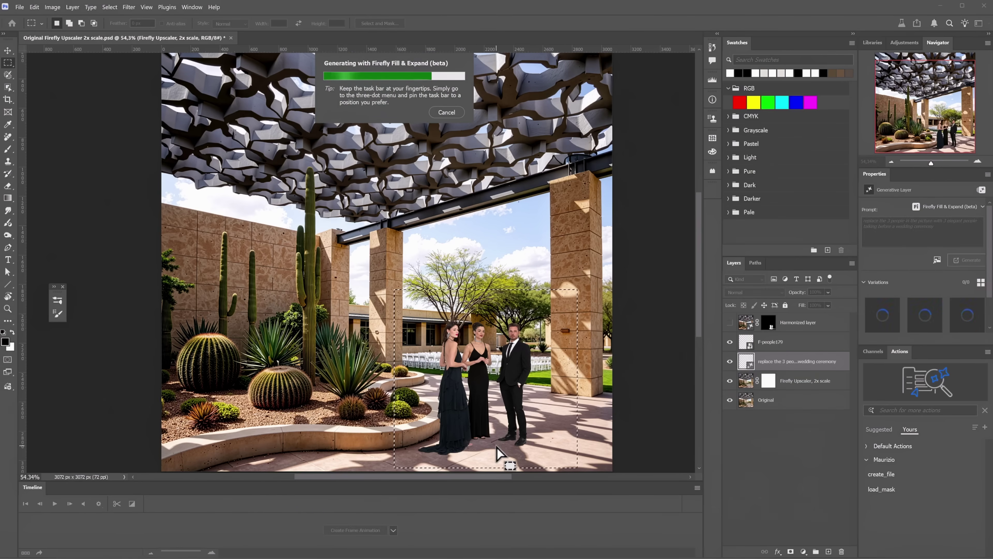
Step: Hide the F-people179 layer and mask out the generated woman standing between the groom and the bride
click(730, 342)
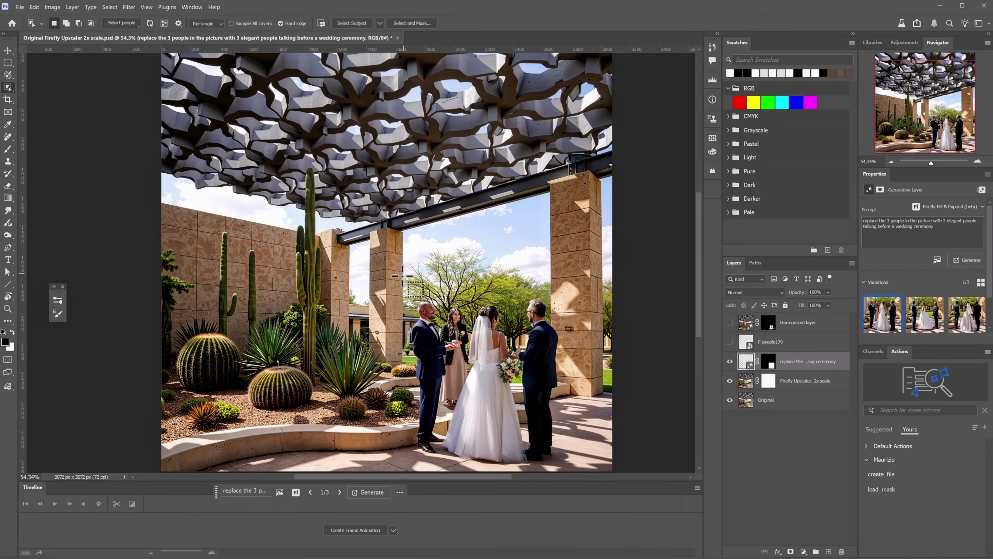
drag(495, 165, 703, 454)
key(Return)
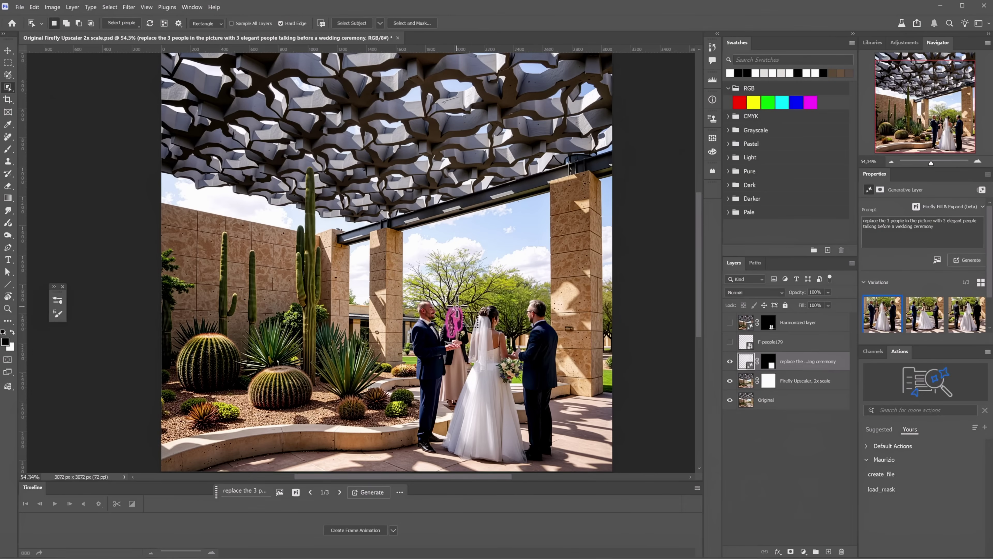
click(454, 332)
click(768, 361)
key(ctrl+BackSpace)
click(730, 361)
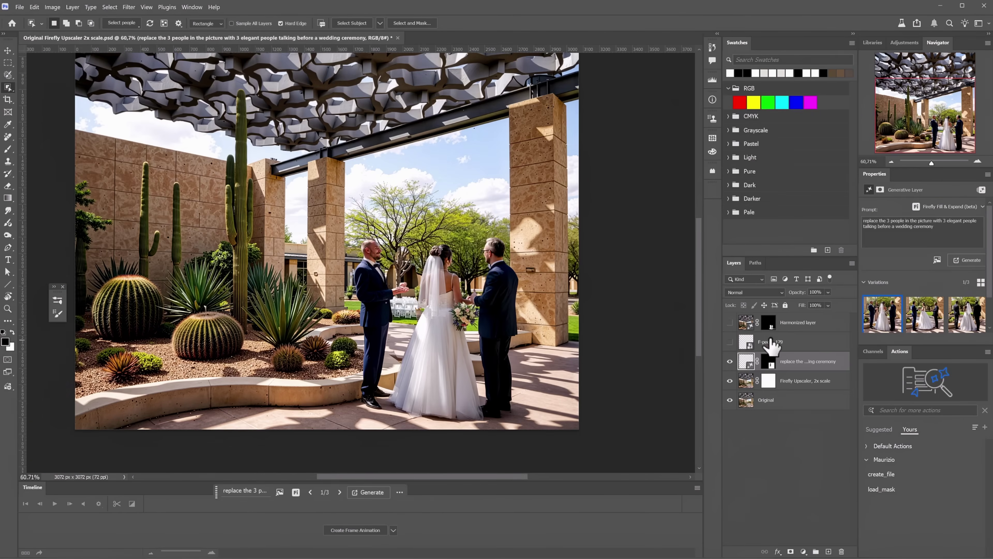
Step: Group the generated wedding layer, select the remaining three people and add the selection as the group's mask
key(ctrl+g)
click(429, 247)
click(493, 280)
click(783, 358)
click(790, 551)
Step: Refine the group's mask with the Brush around the feet and legs of the man facing the bride
key(b)
drag(365, 402, 400, 417)
scroll(387, 382, up, 7)
alt+right_click(385, 381)
key(x)
drag(384, 381, 377, 405)
key(x)
scroll(458, 422, down, 9)
key(v)
click(740, 361)
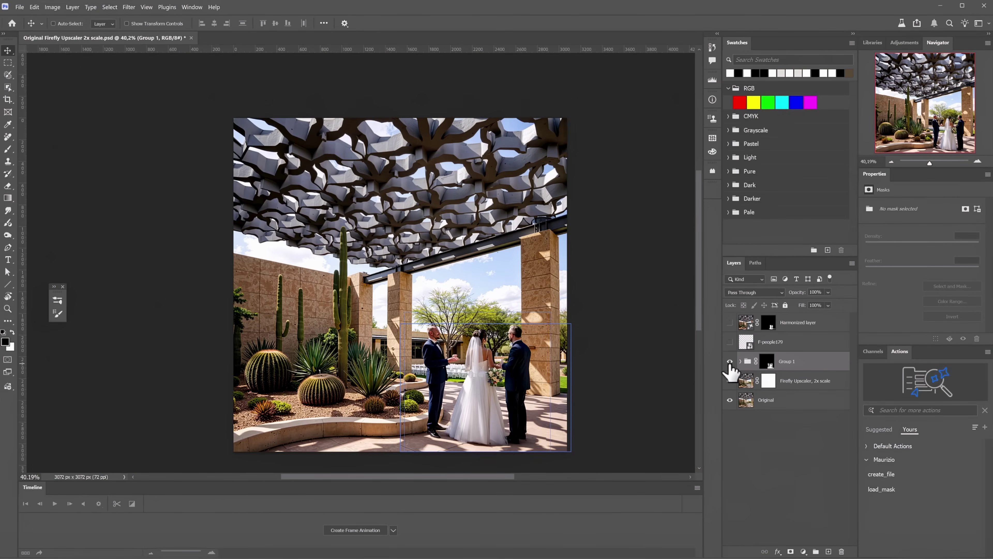
Step: Hide Group 1 and make a rectangular selection over the paved area and pillar in the photo's lower-right part
click(730, 361)
key(m)
drag(404, 299, 578, 453)
Step: Generate a fill without a prompt, using a reference image of three elegantly dressed people with the intent to place them into the selected area
click(250, 492)
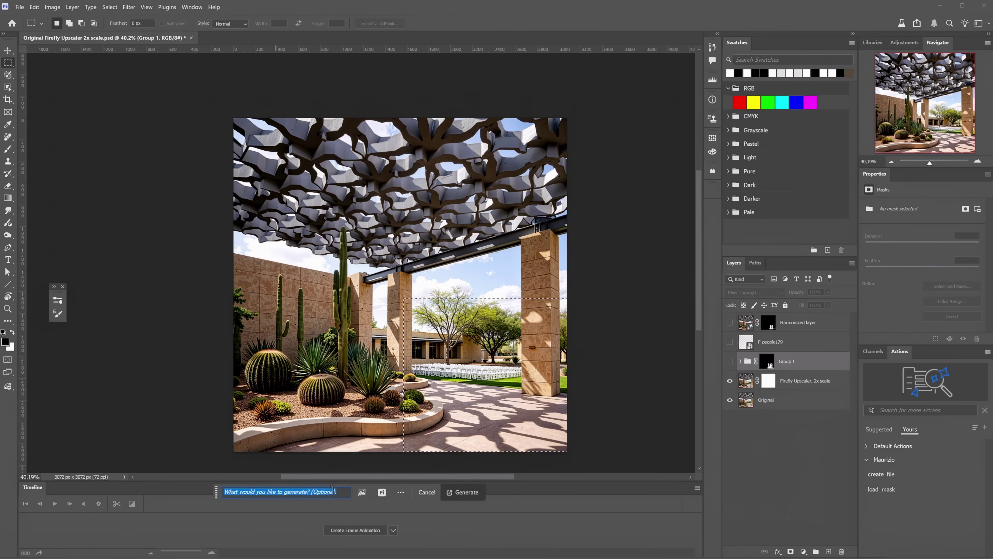
click(361, 491)
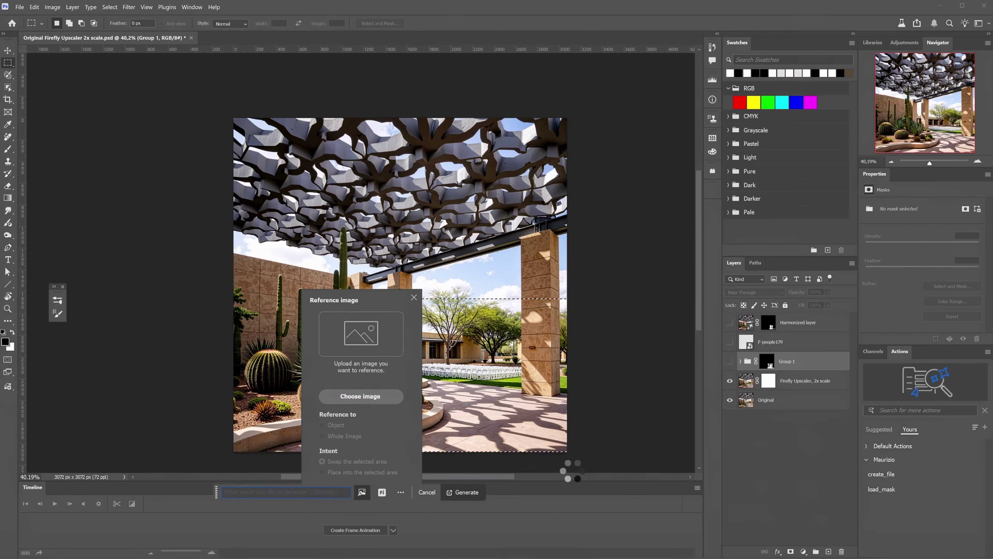
click(323, 472)
click(462, 491)
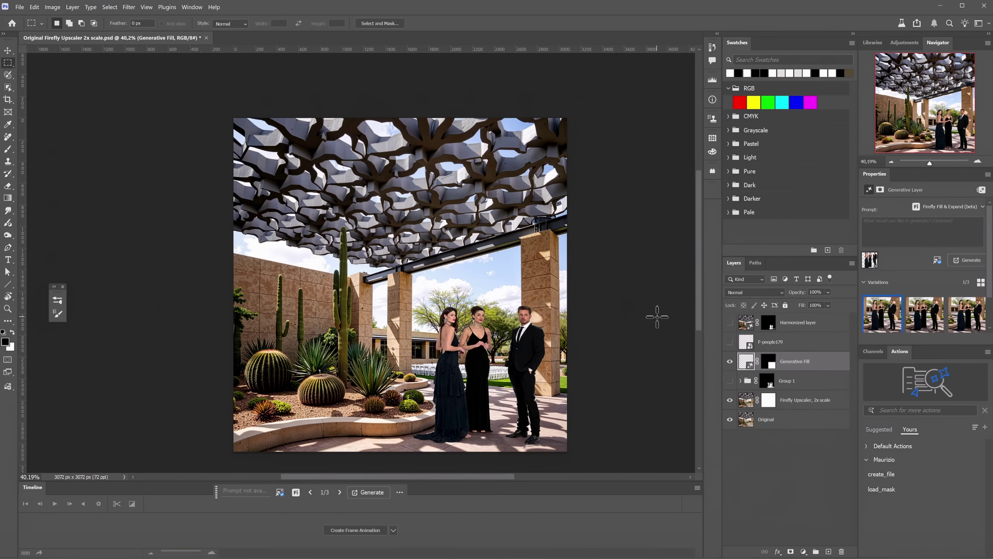
Step: Scale down the generated three people and reposition them on the paved area in front of the pillar
drag(515, 348, 565, 59)
drag(570, 338, 543, 337)
key(ctrl+t)
drag(424, 156, 602, 339)
key(Return)
Step: Select the three people, group the Generative Fill layer and add the selection as the group's mask
click(8, 87)
key(ctrl+g)
click(790, 551)
Step: Refine the Group 2 mask with the Brush along the women's dress hems and around the man's shoes
key(b)
key(x)
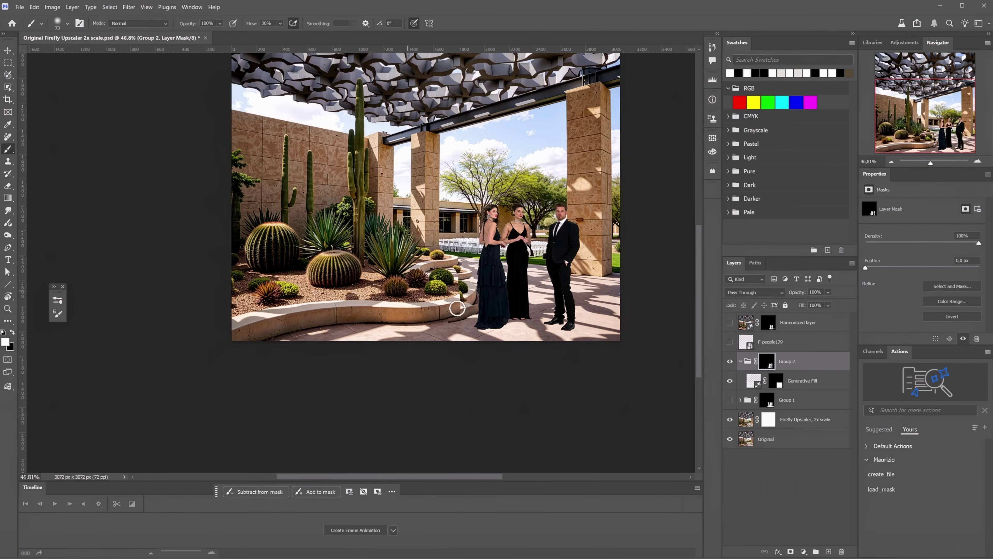
key(x)
mouse_move(457, 290)
mouse_down()
mouse_move(462, 307)
mouse_move(539, 286)
mouse_move(432, 342)
mouse_up()
alt+right_click(372, 427)
key(x)
mouse_move(372, 428)
mouse_down()
mouse_move(550, 431)
mouse_move(537, 435)
mouse_up()
alt+right_click(390, 428)
key(x)
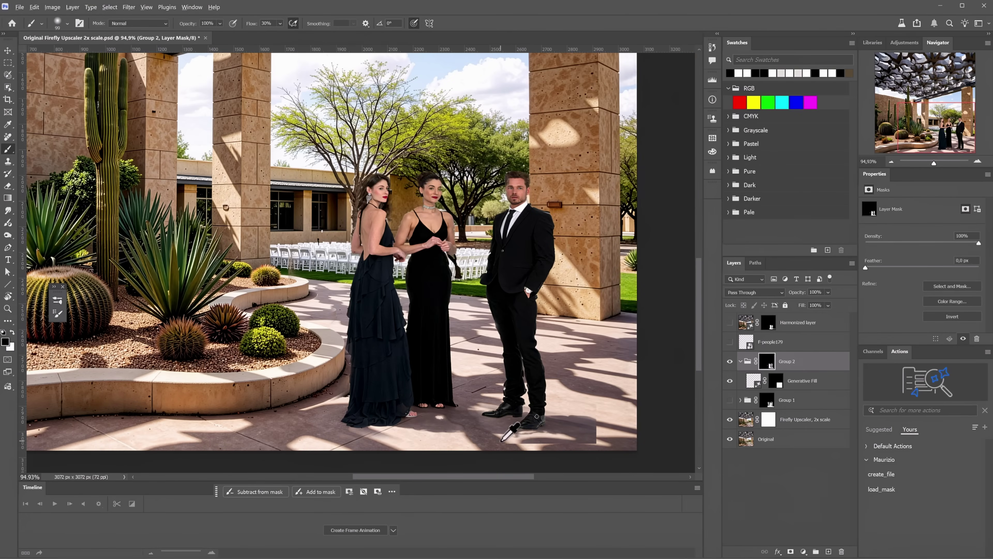
Step: Collapse Group 2 and compare the composites by toggling the visibility of Group 2, Group 1 and the F-people179 layer
scroll(515, 438, down, 8)
scroll(664, 376, up, 2)
click(740, 361)
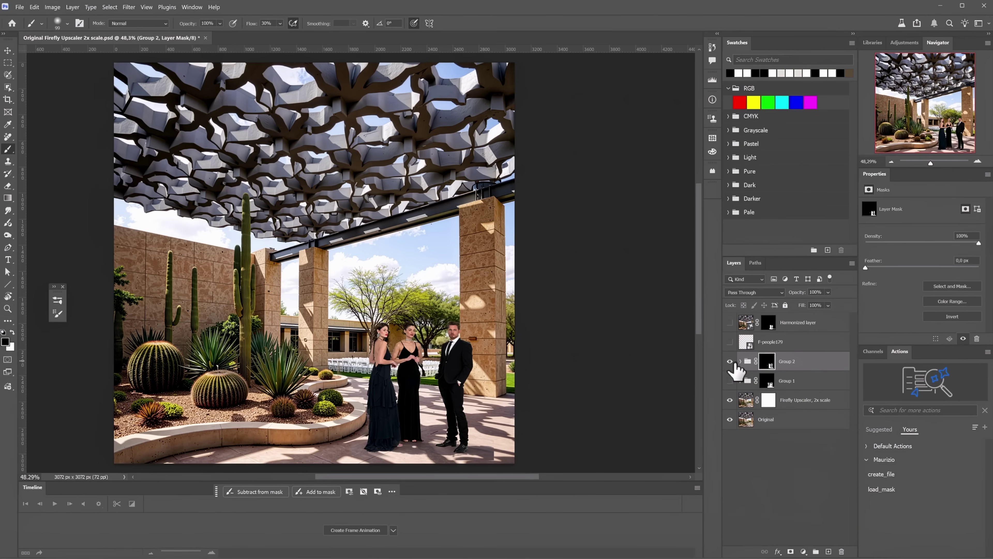
click(730, 361)
click(729, 380)
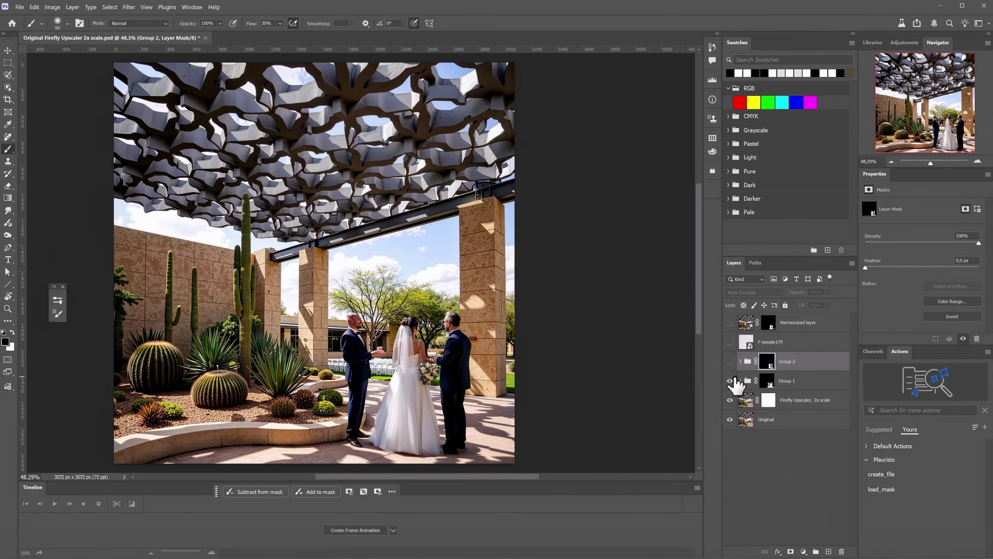
click(730, 381)
click(730, 361)
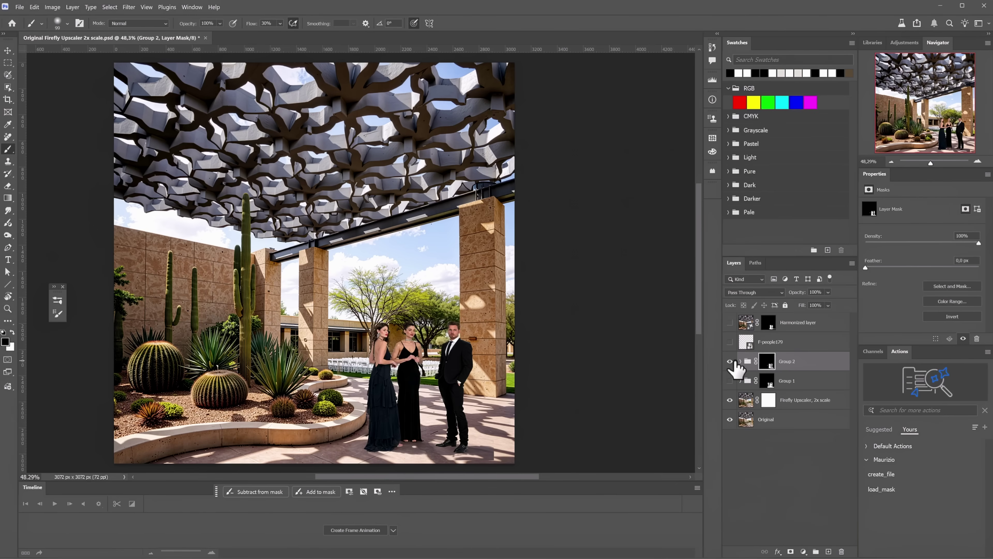
click(730, 360)
click(729, 342)
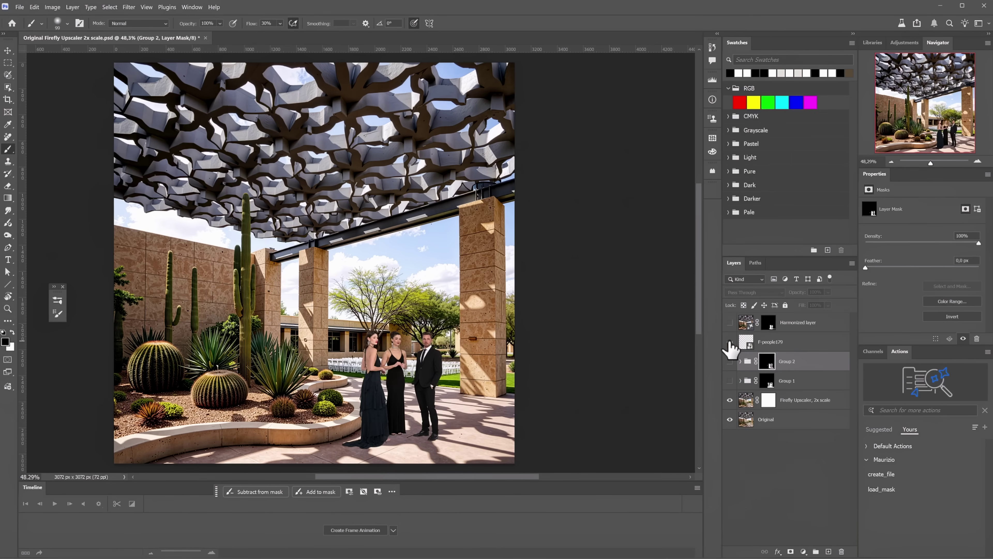